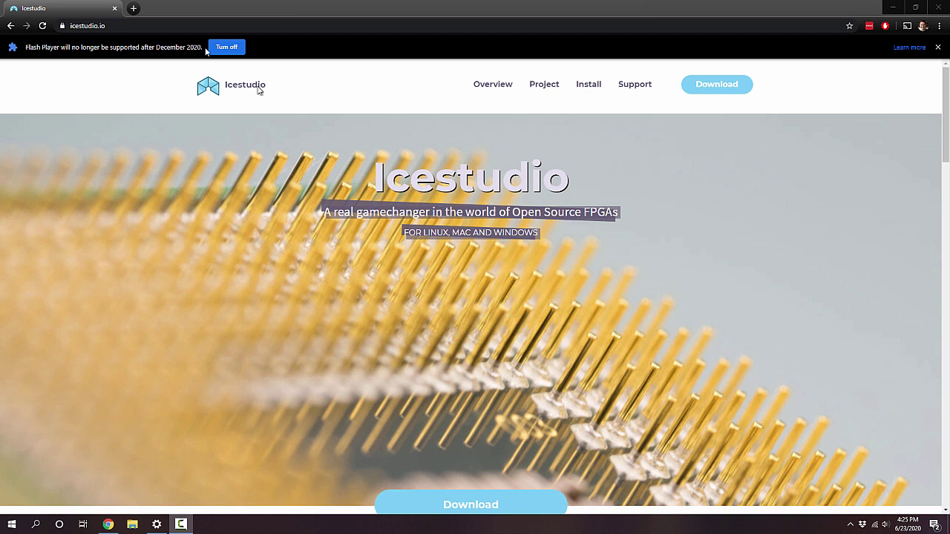
Reload icestudio.io from the address bar to clear the Flash warning bar.
click(136, 26)
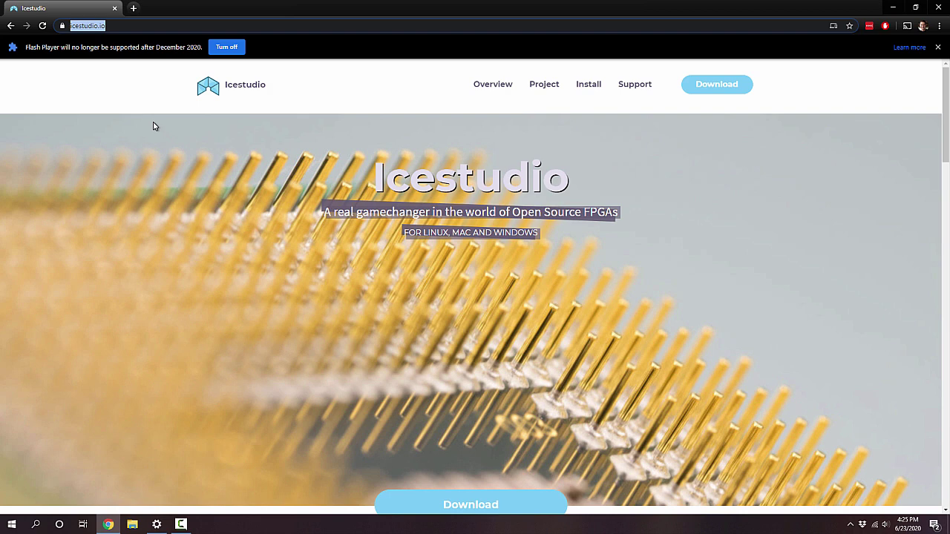
key(Return)
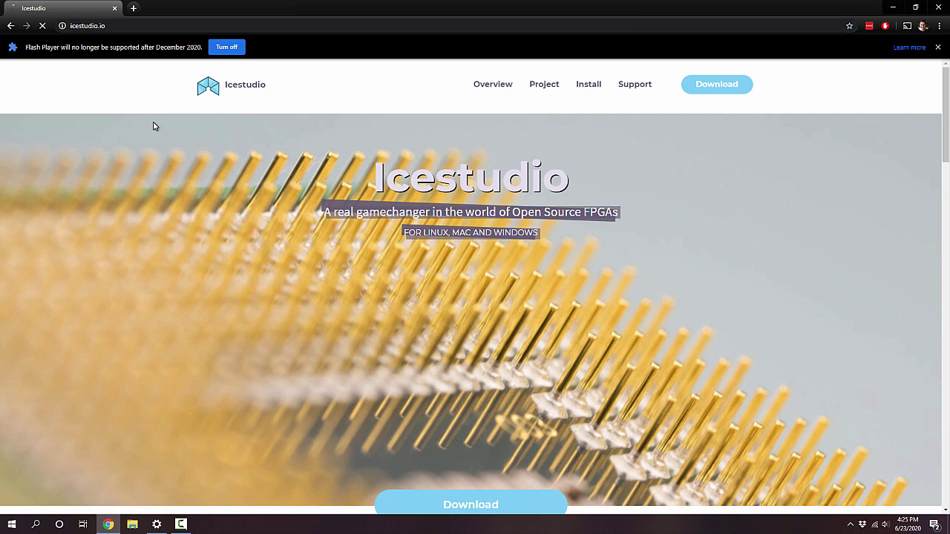
Scroll the Icestudio homepage down to the features list and the example LED-blinking Project diagram.
scroll(374, 293, down, 1)
scroll(374, 293, down, 10)
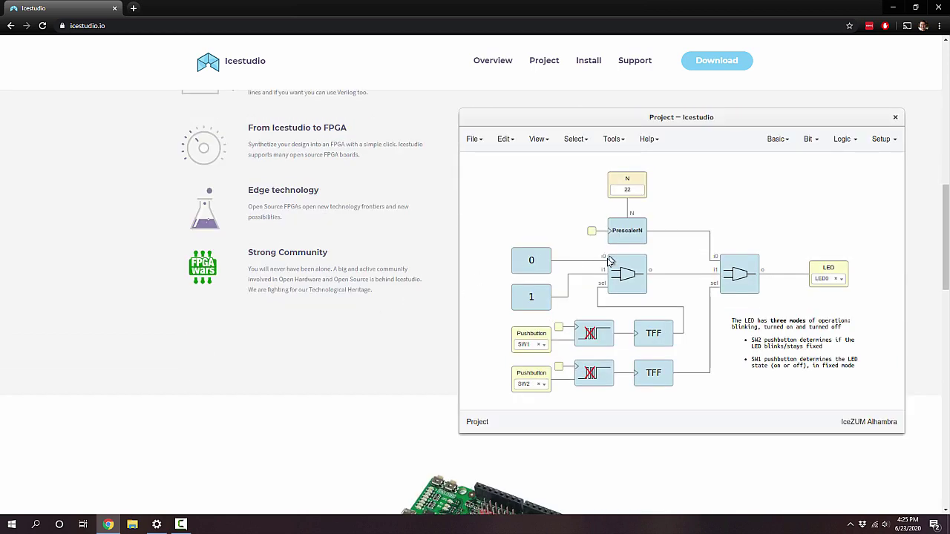
scroll(464, 288, down, 1)
scroll(584, 197, up, 1)
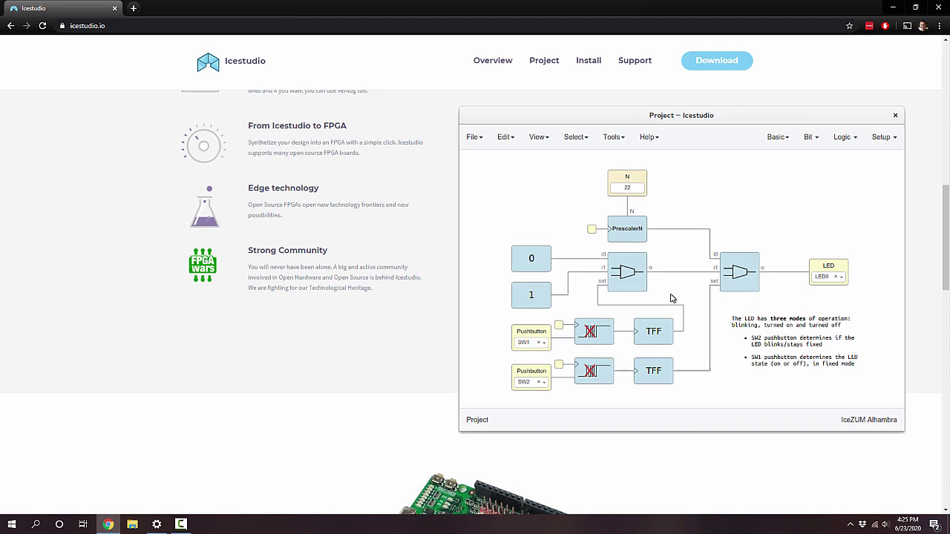
scroll(672, 297, down, 1)
scroll(672, 298, up, 1)
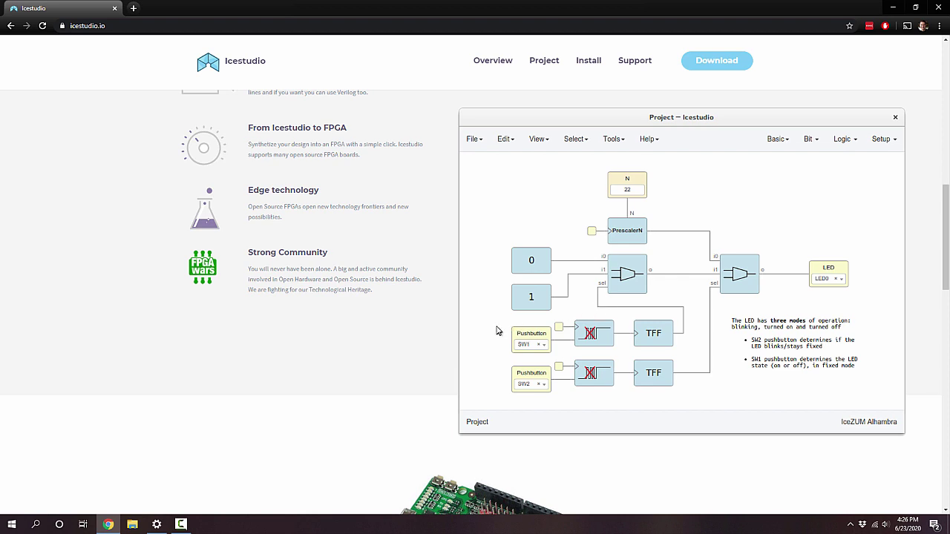
click(542, 62)
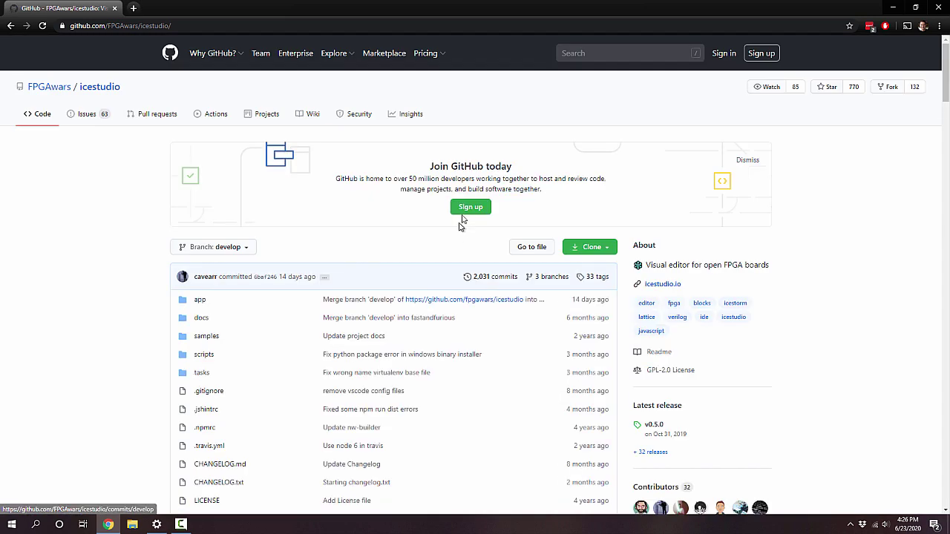
scroll(394, 297, down, 2)
scroll(393, 295, down, 3)
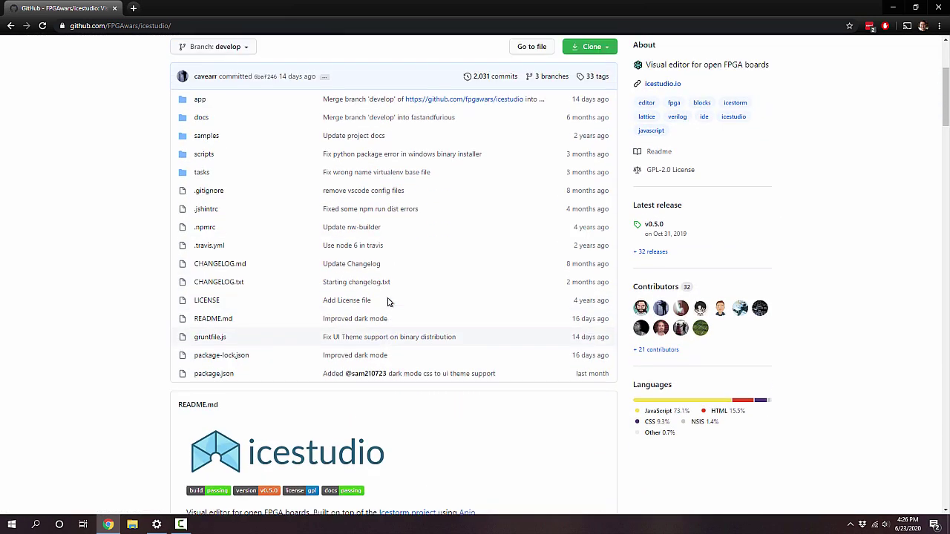
scroll(397, 308, up, 3)
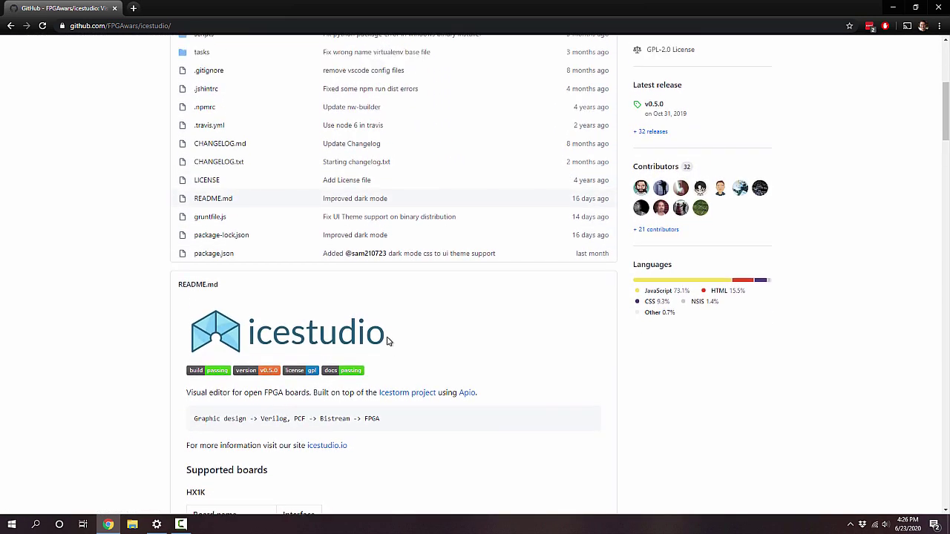
scroll(390, 319, up, 2)
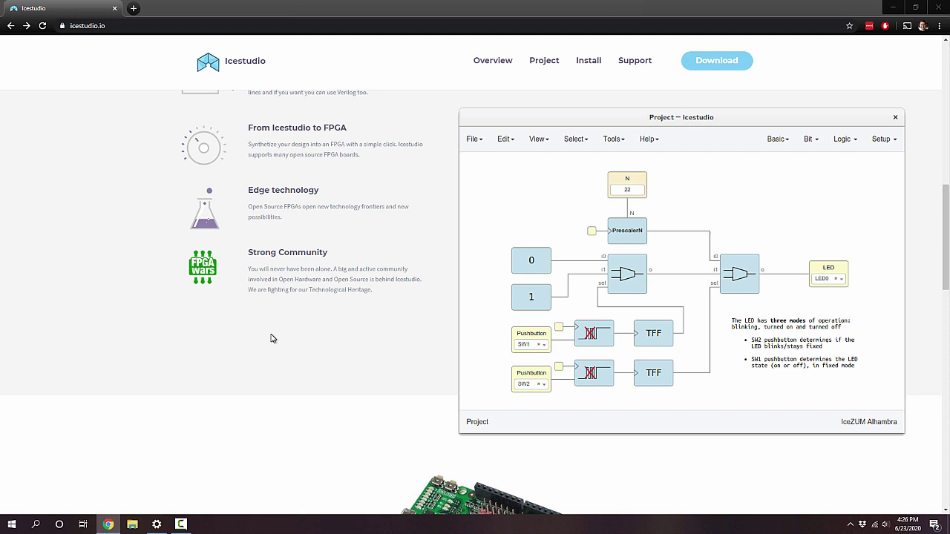
Launch the Icestudio app from Start search and dismiss the nightly release notes.
key(super)
key(super)
key(super)
text(ice)
key(Return)
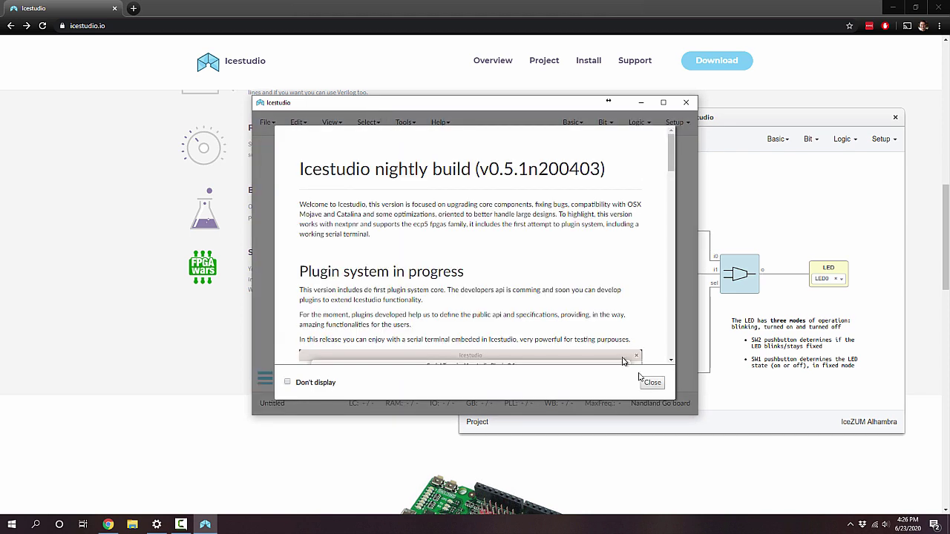
click(653, 382)
Back in Chrome, jump to icestudio.io's Download section for Linux, macOS and Windows builds.
click(396, 68)
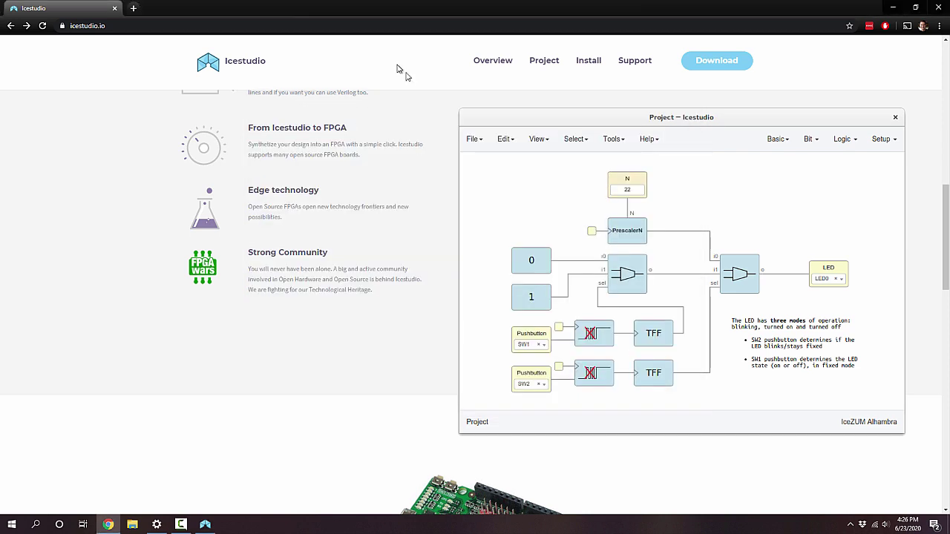
scroll(423, 111, up, 5)
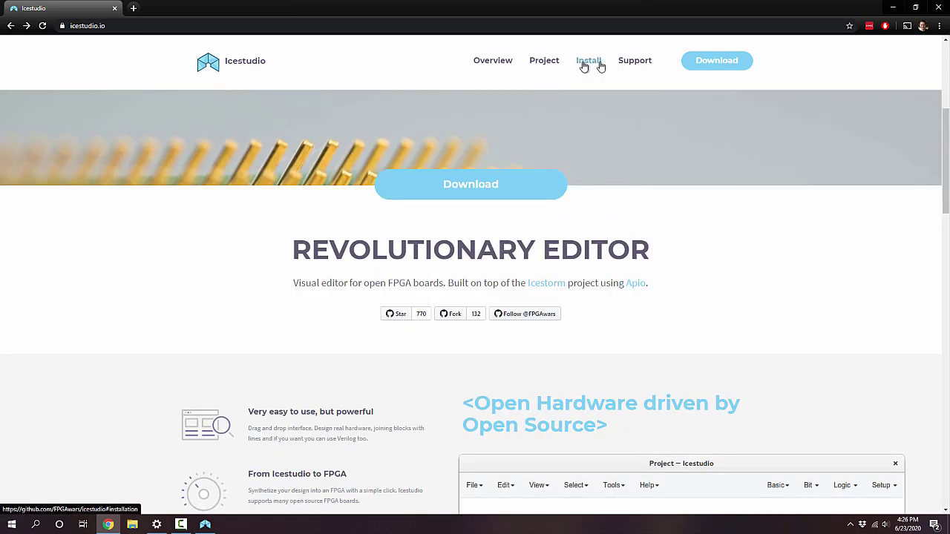
click(685, 66)
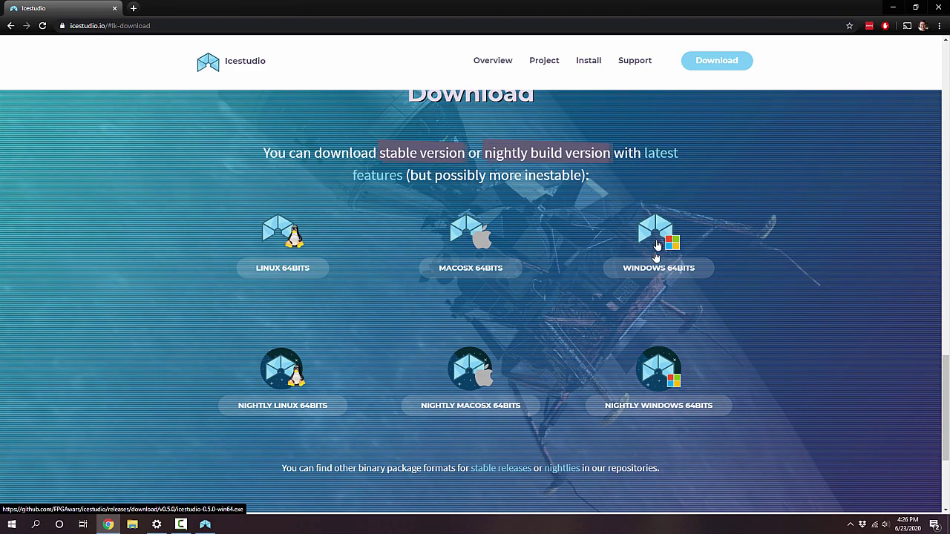
Bring Icestudio forward and check that Nandland Go board is selected under Select > Board.
key(alt+Tab)
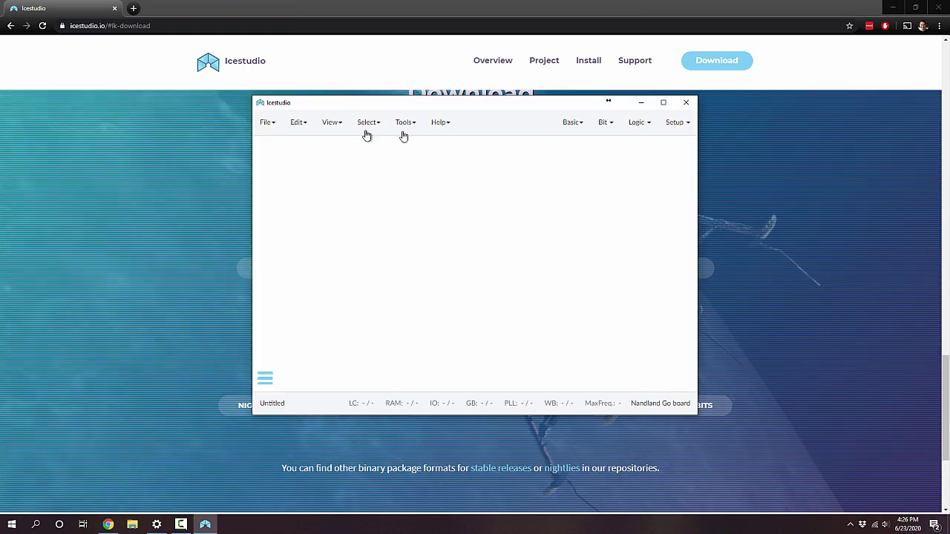
click(406, 124)
click(367, 122)
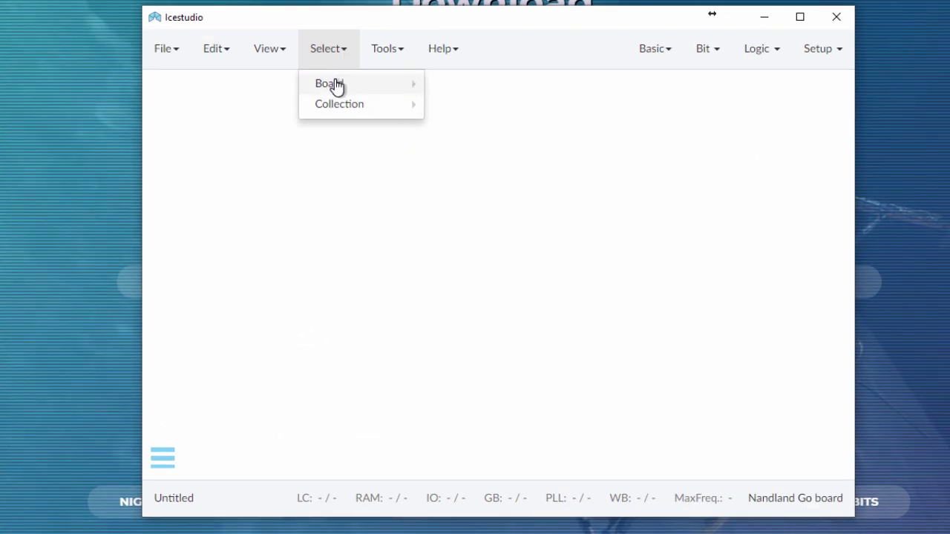
mouse_move(334, 84)
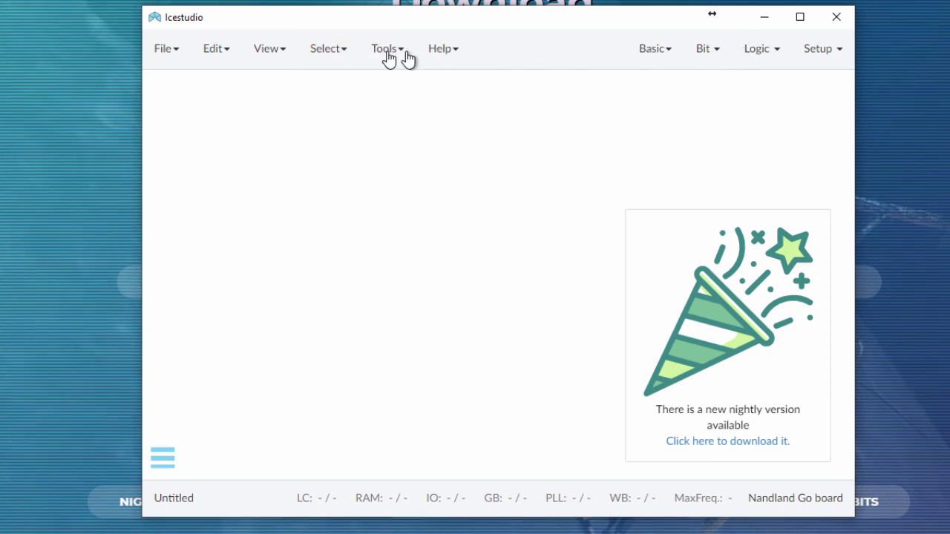
Reveal the Enable and Disable choices under Tools > Toolchain > Drivers.
mouse_move(389, 58)
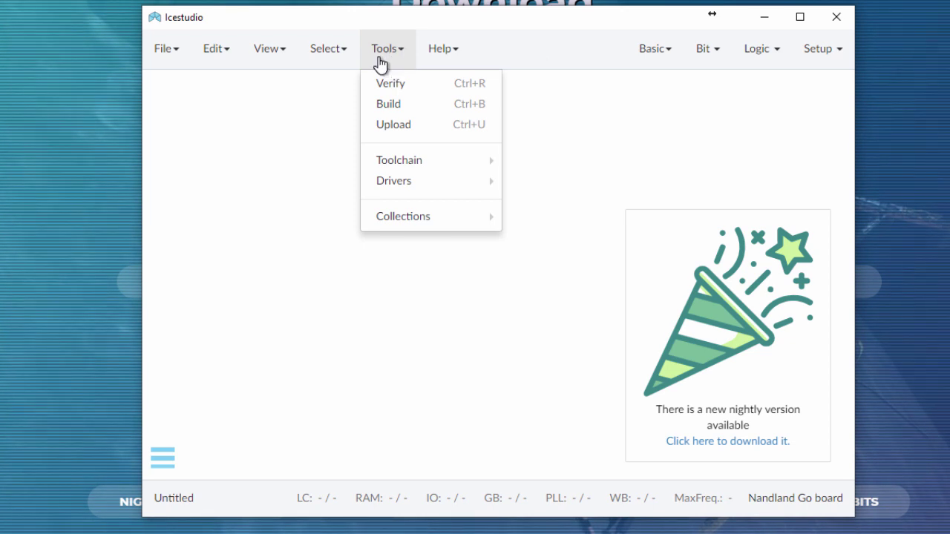
mouse_move(391, 161)
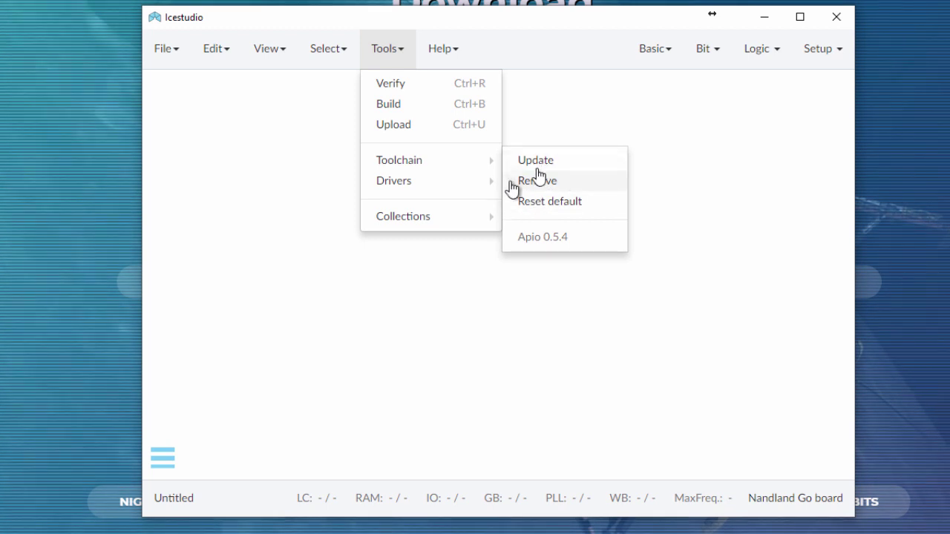
mouse_move(458, 187)
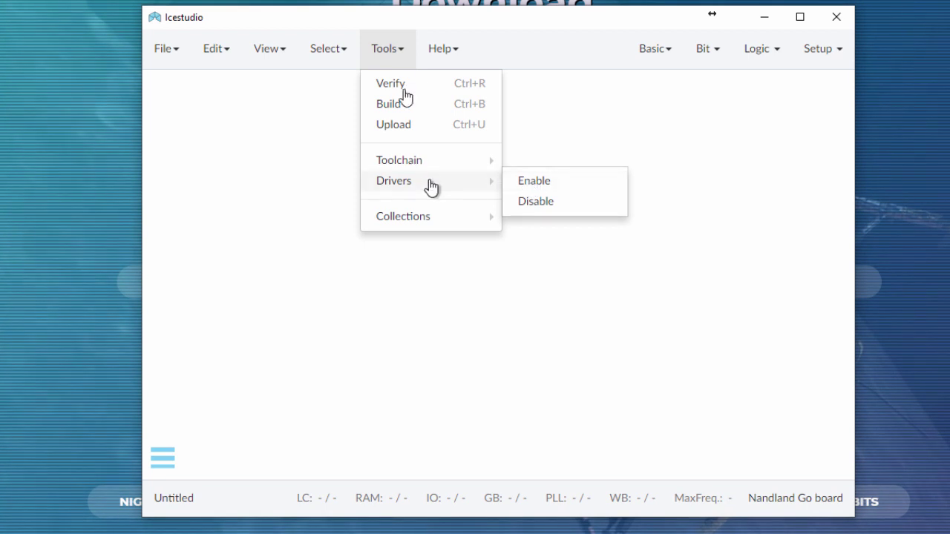
Enable the drivers and use Zadig to install libusbK on Dual RS232-HS (Interface 0).
click(524, 184)
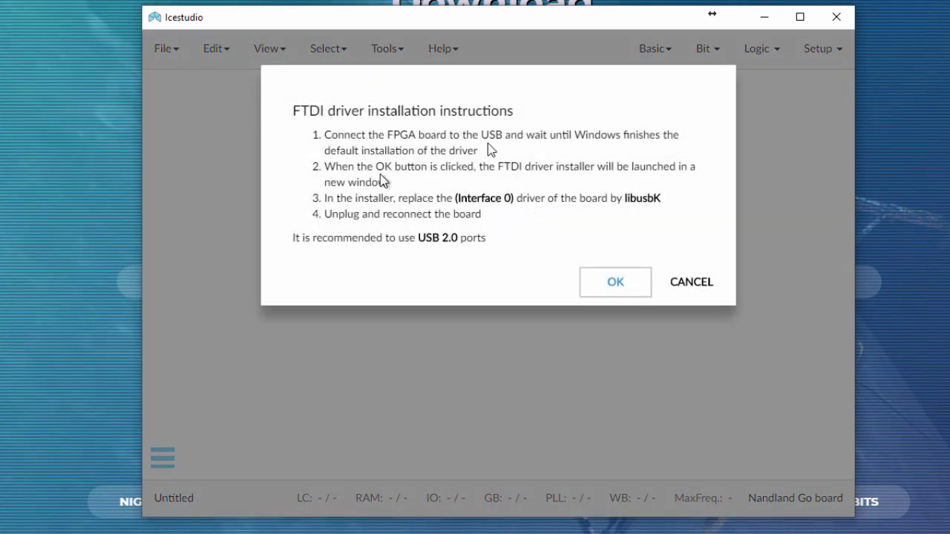
click(614, 284)
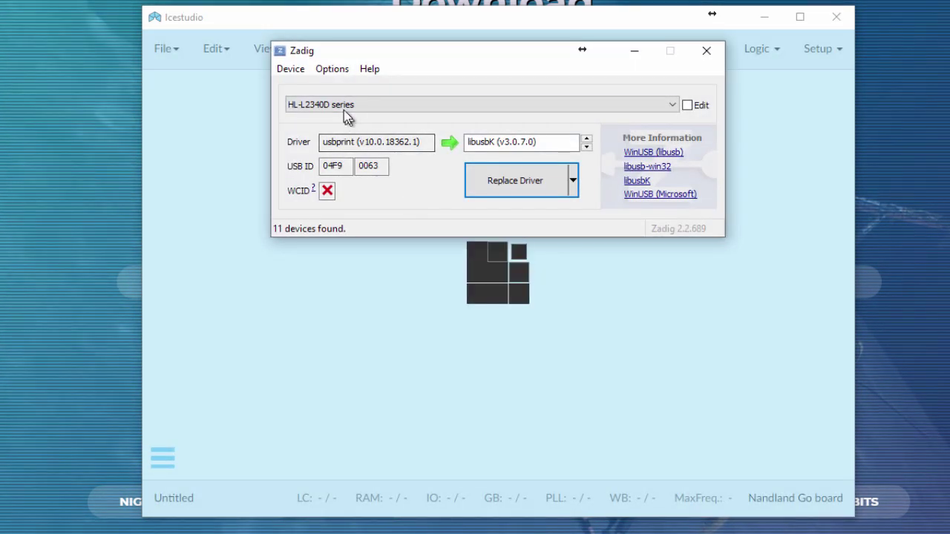
click(345, 107)
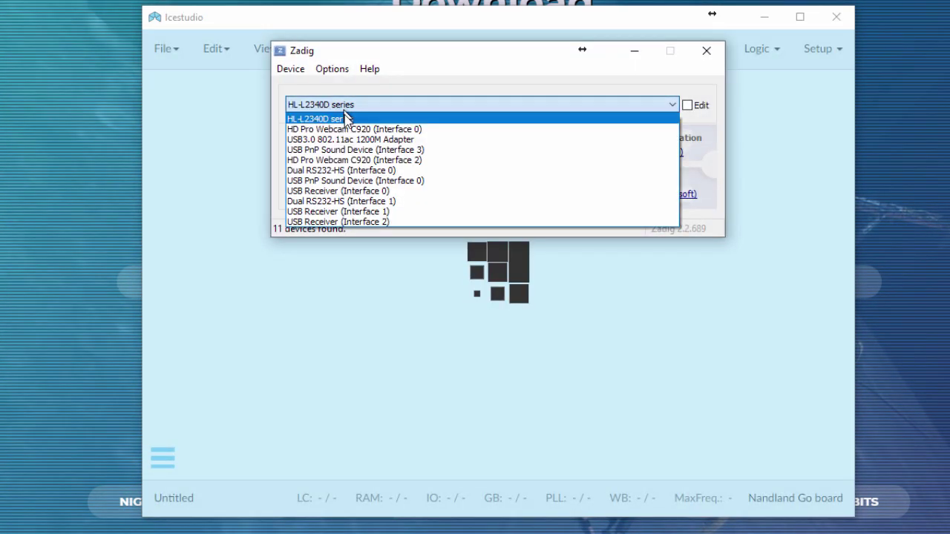
click(344, 173)
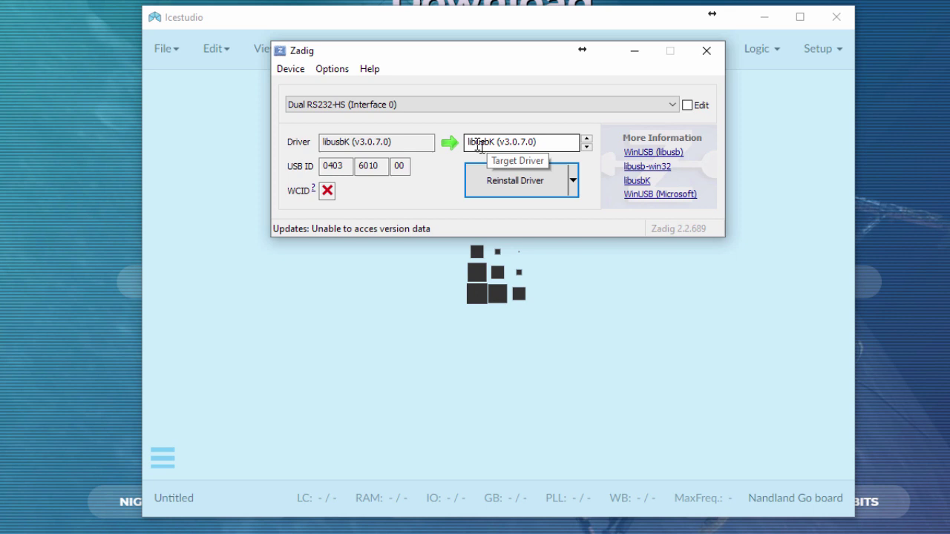
click(517, 187)
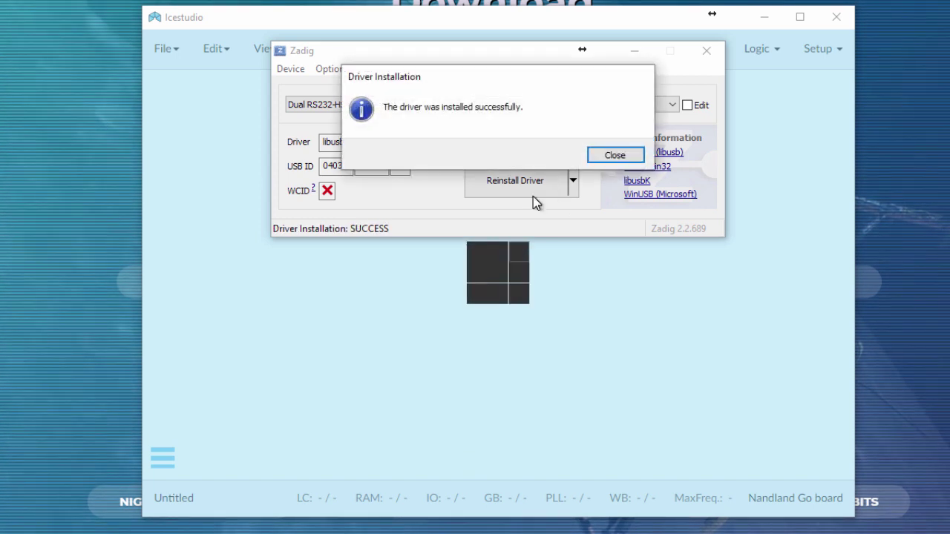
click(614, 157)
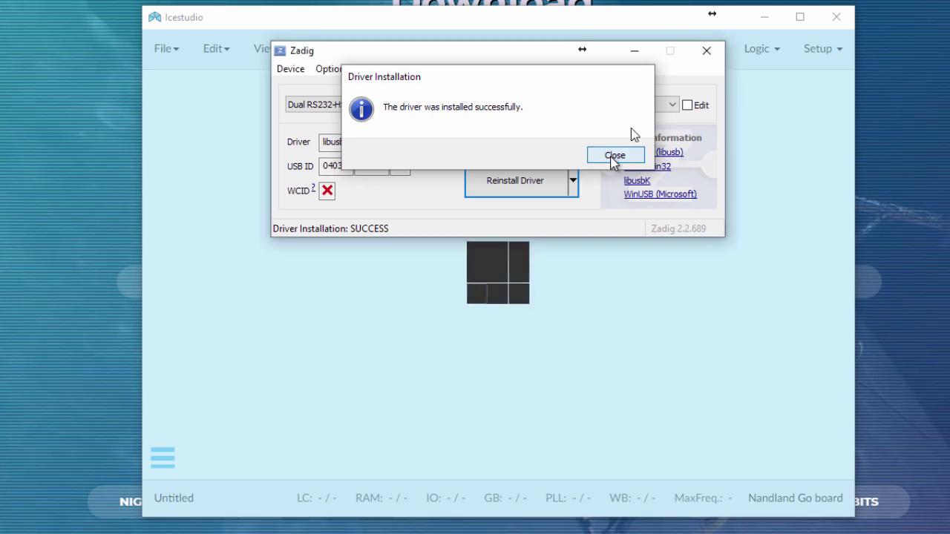
Close the driver installer and browse the Tools and File menus without choosing anything.
click(706, 50)
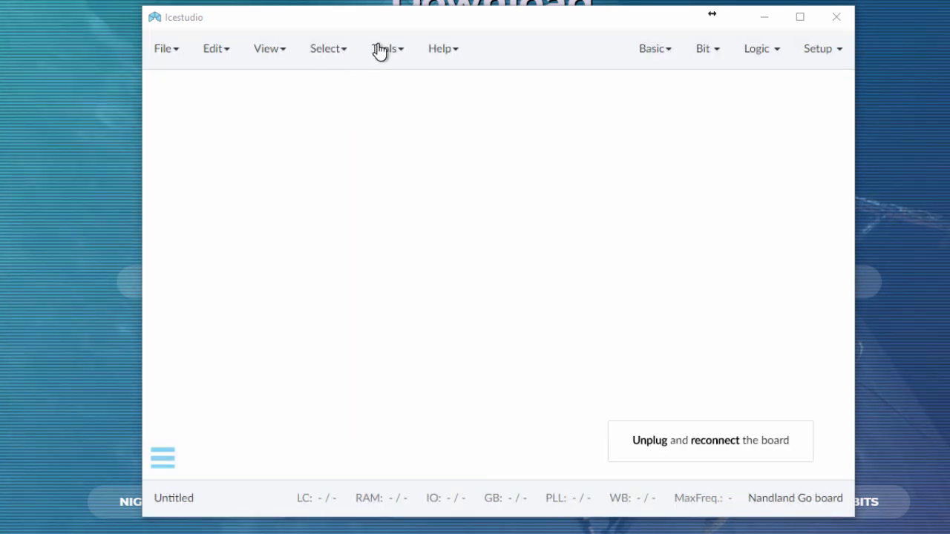
click(380, 49)
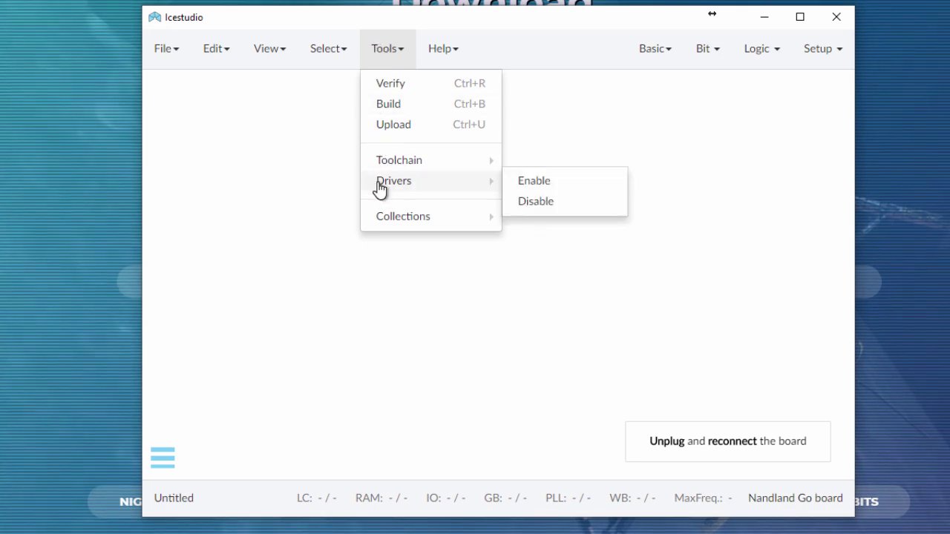
click(252, 90)
click(163, 49)
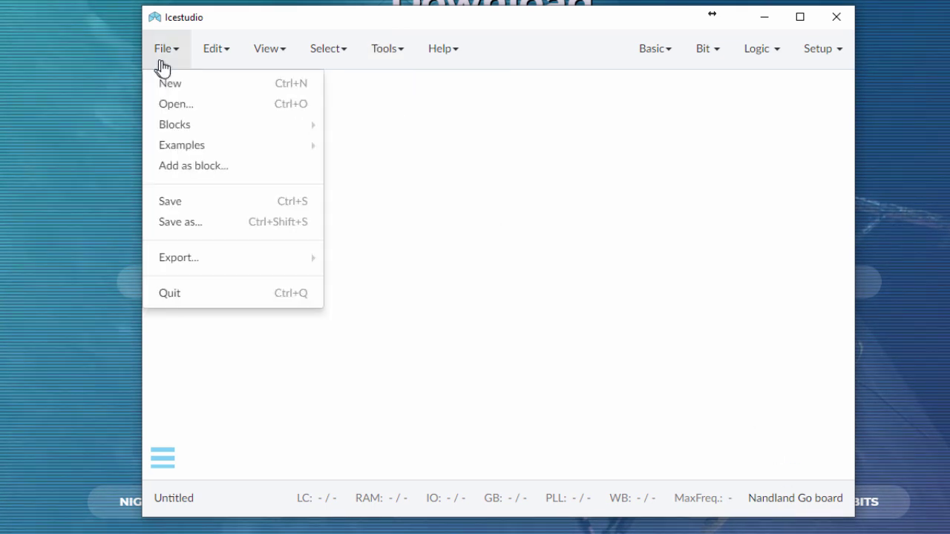
click(387, 50)
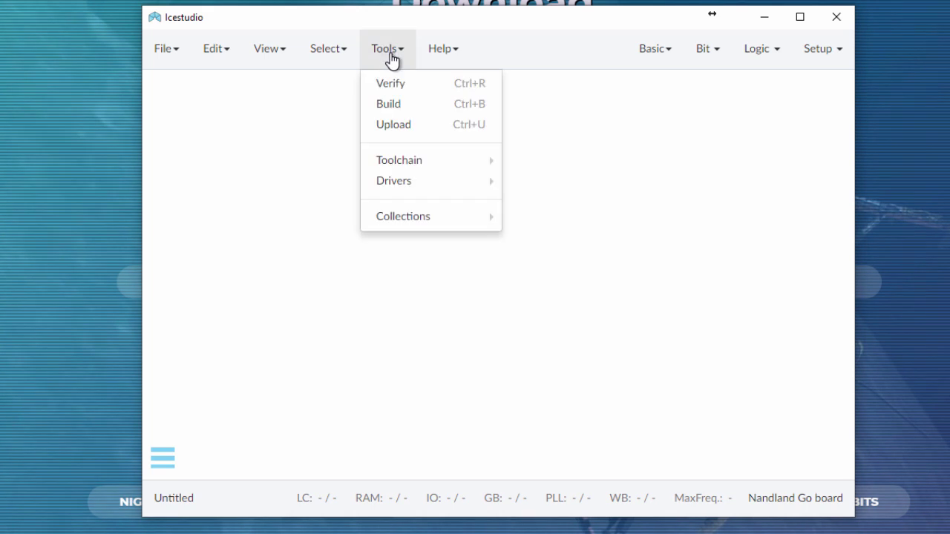
click(301, 132)
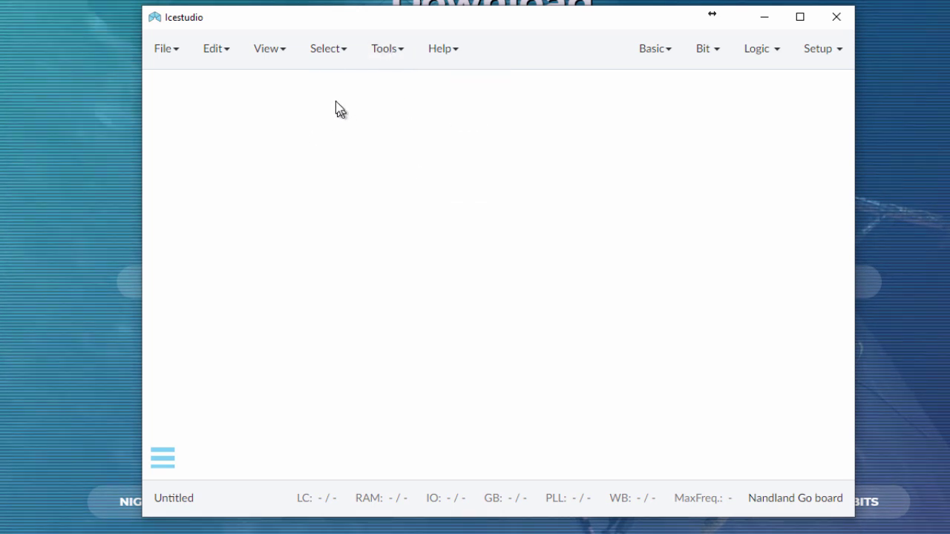
Add an unnamed Basic input block and assign it to pin SW1.
click(666, 52)
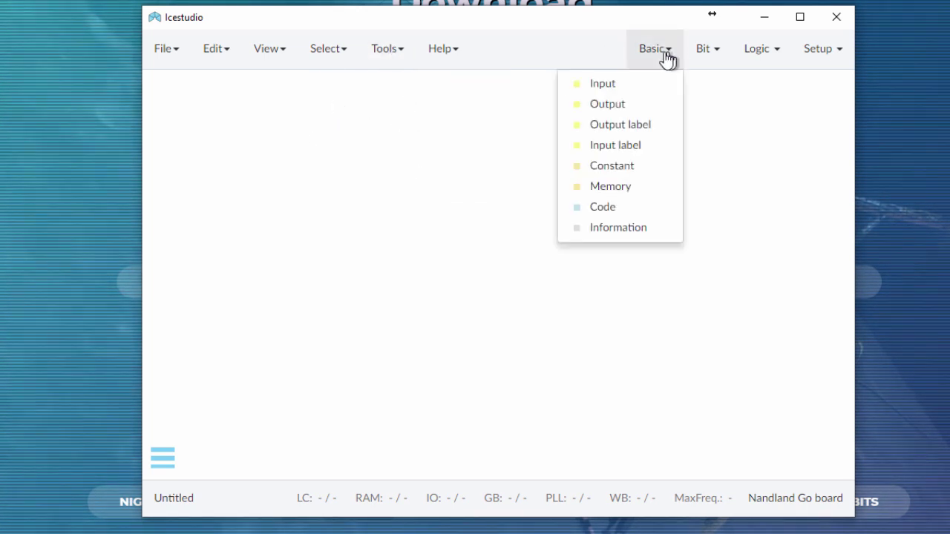
click(637, 96)
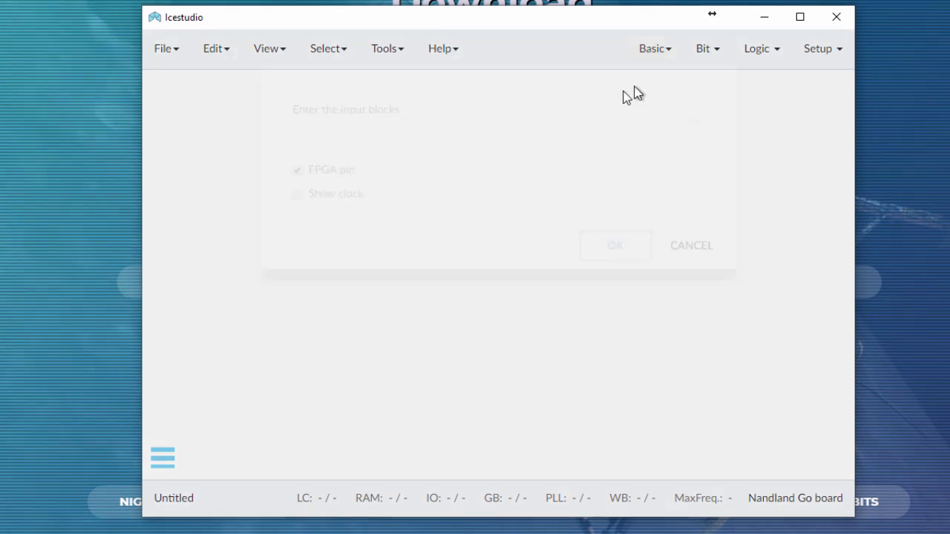
click(615, 250)
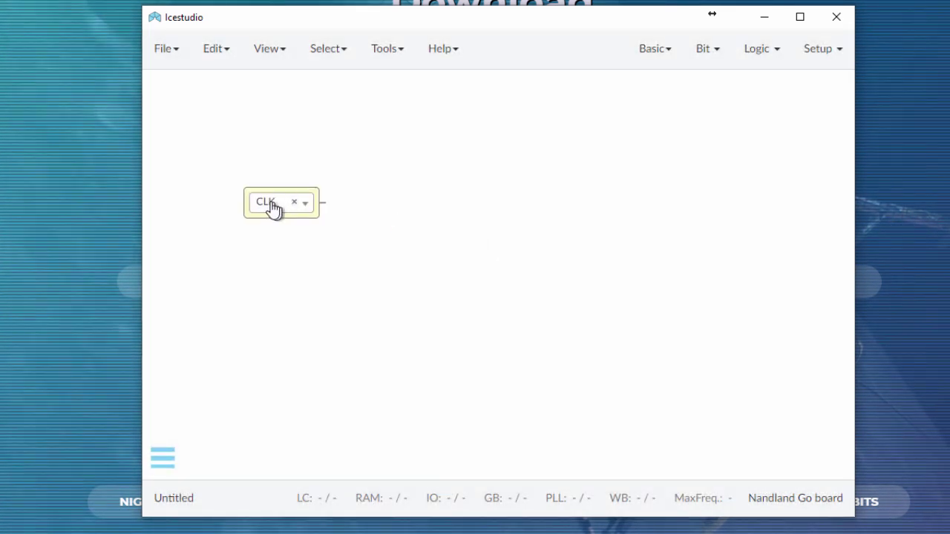
click(274, 210)
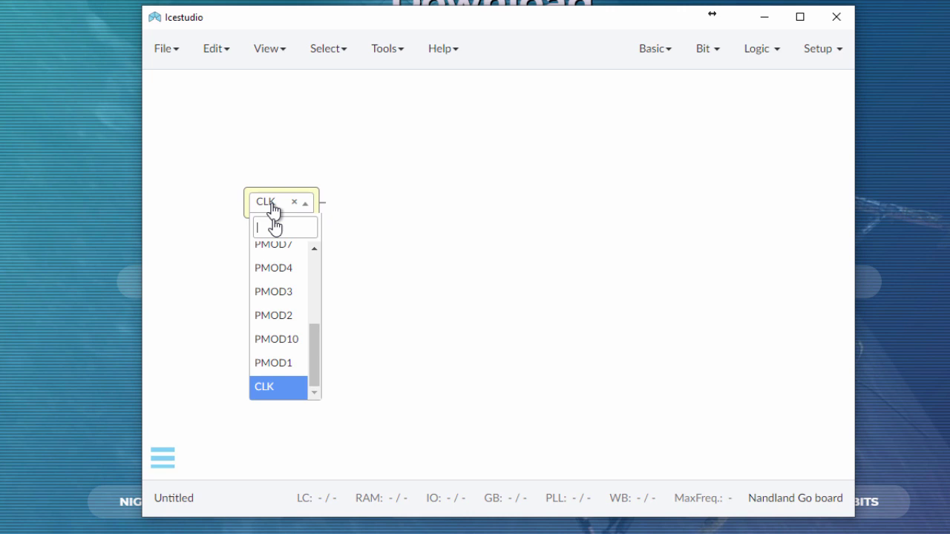
scroll(279, 312, up, 5)
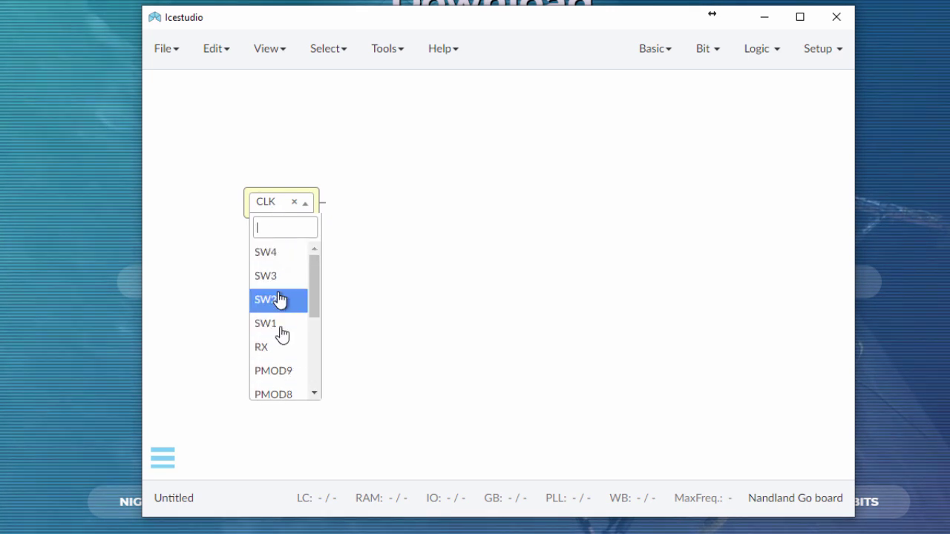
click(271, 324)
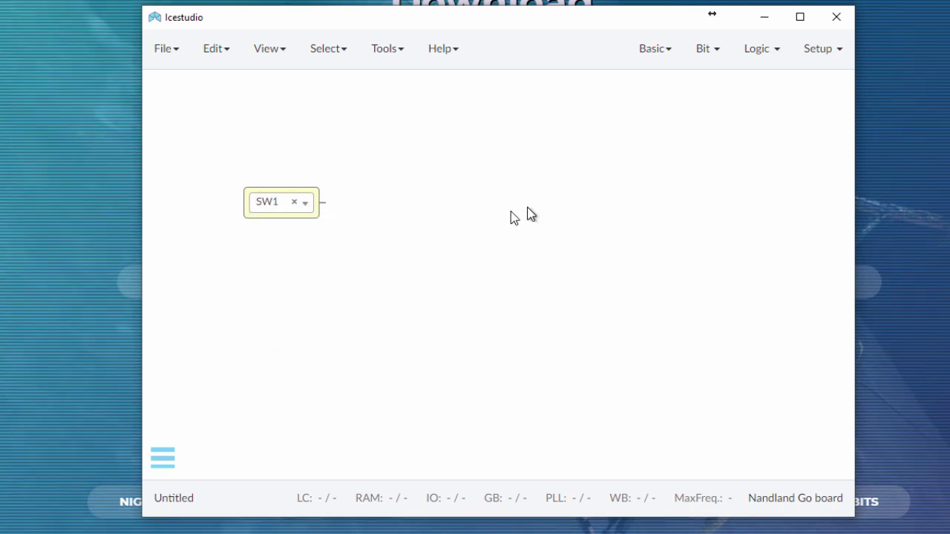
Add a Basic output block assigned to pin LED1 and dismiss the nightly-version notice.
click(653, 52)
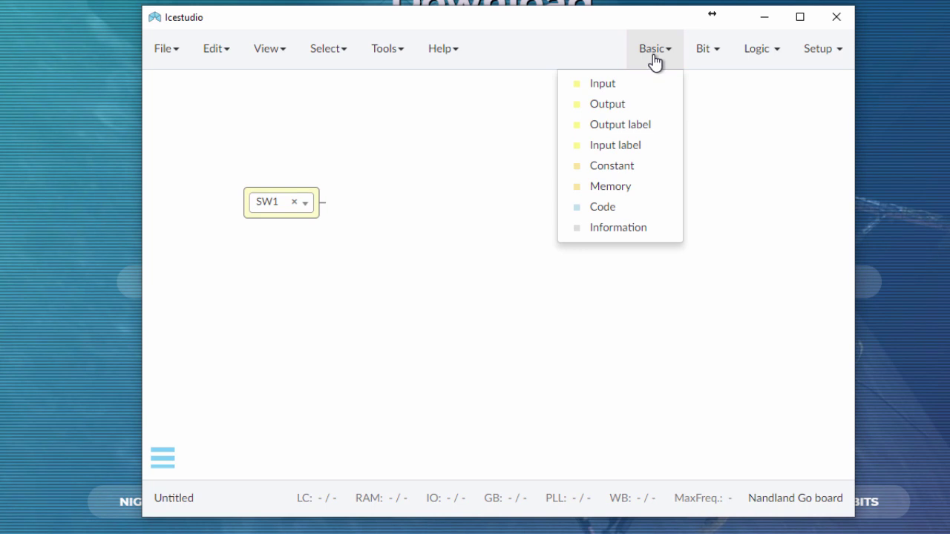
click(640, 110)
click(613, 222)
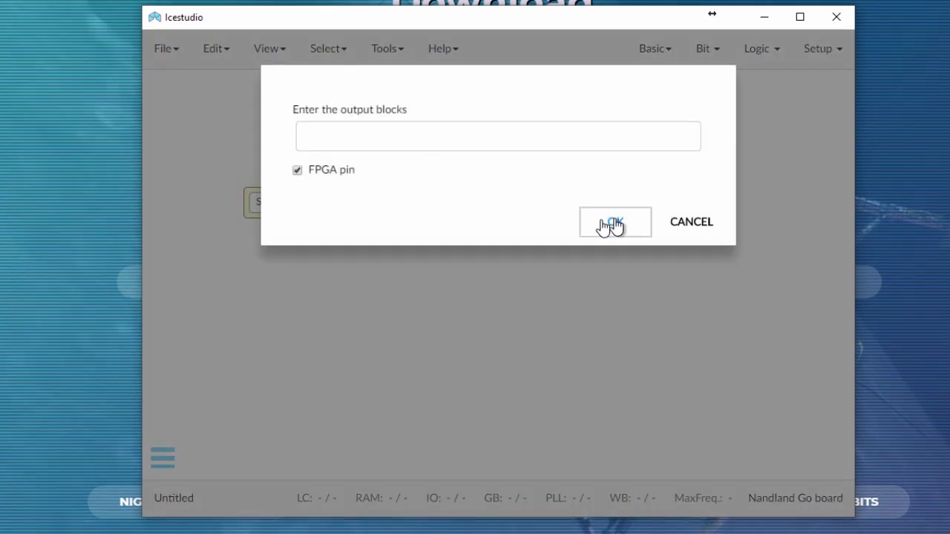
click(564, 201)
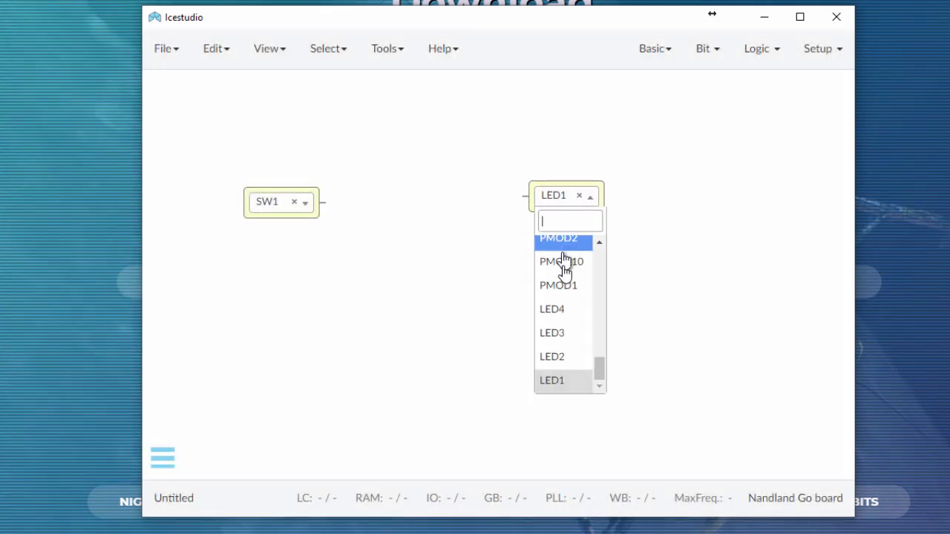
click(565, 355)
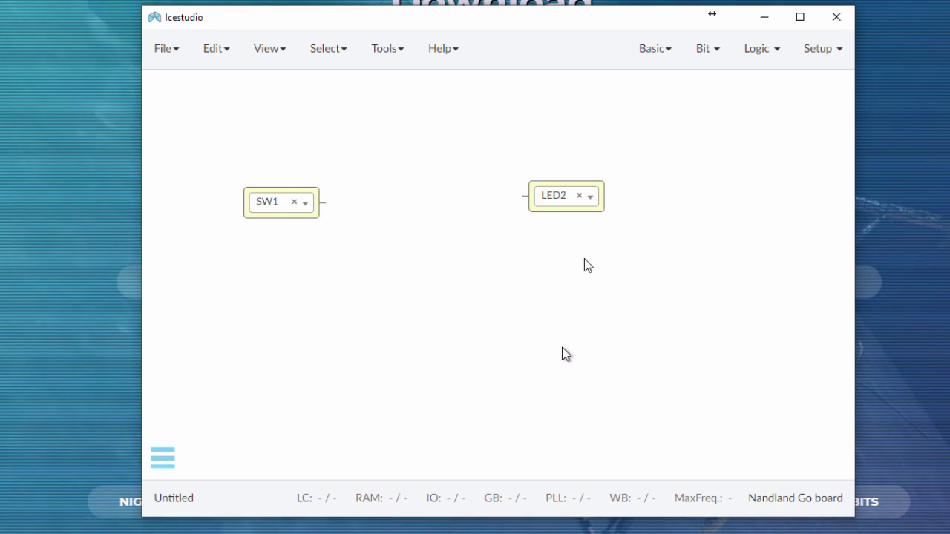
click(551, 208)
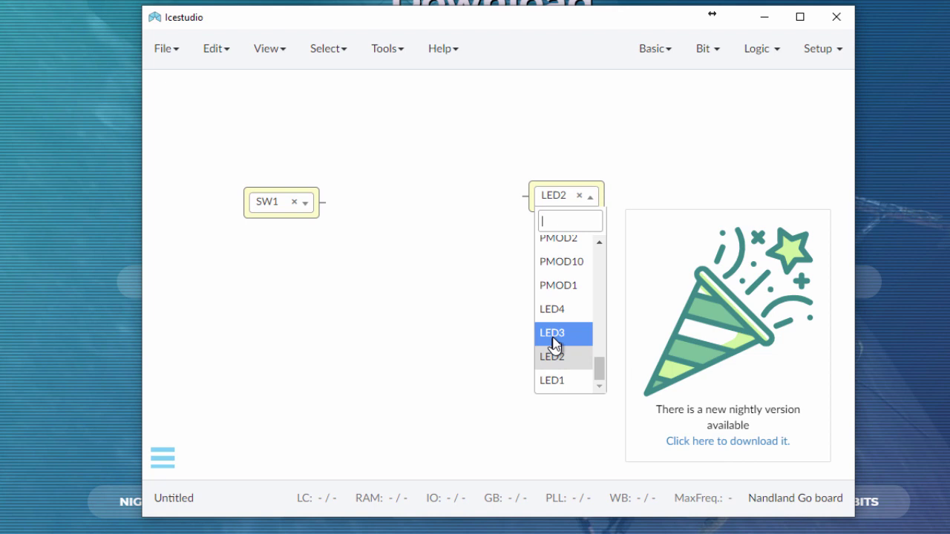
click(553, 343)
click(556, 200)
click(565, 377)
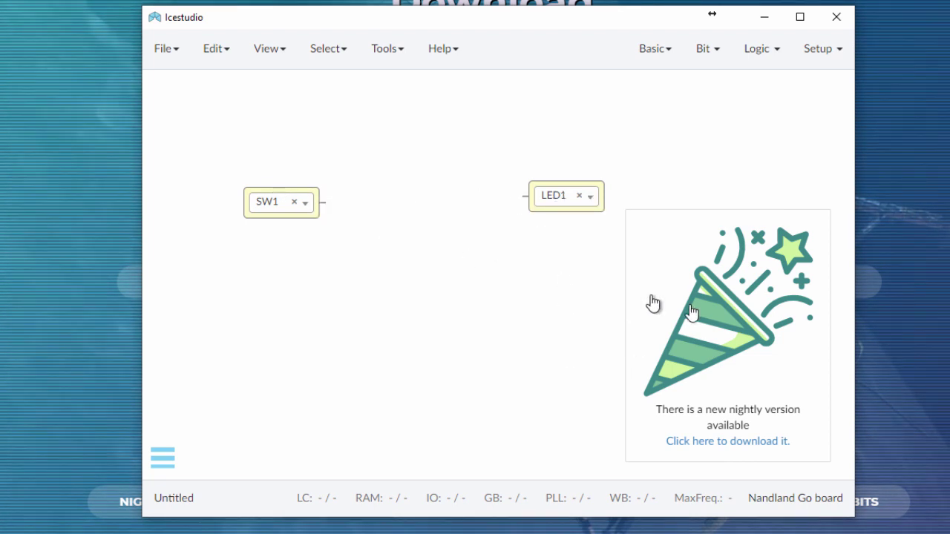
click(736, 287)
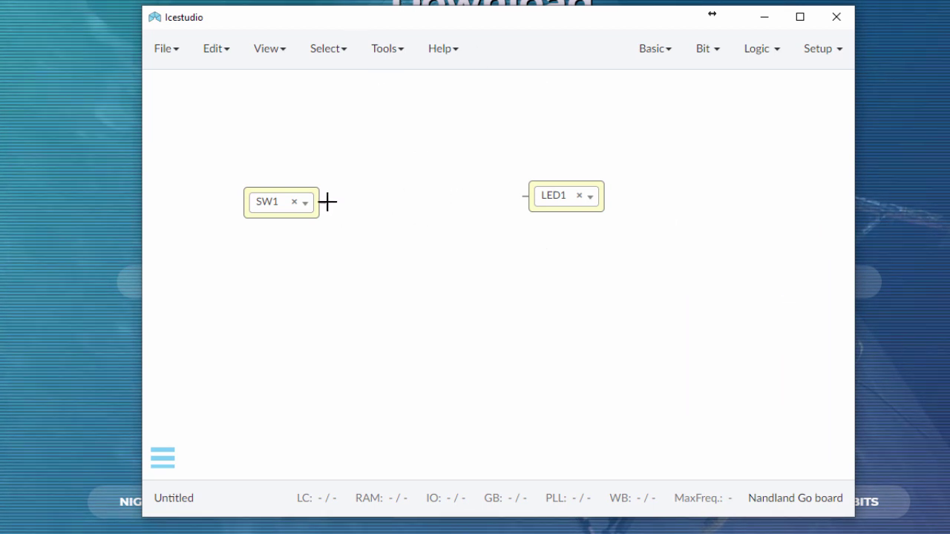
Connect SW1's port to LED1, then run Verify and Build, using 2 of 112 IO pins.
drag(524, 202, 530, 201)
click(383, 49)
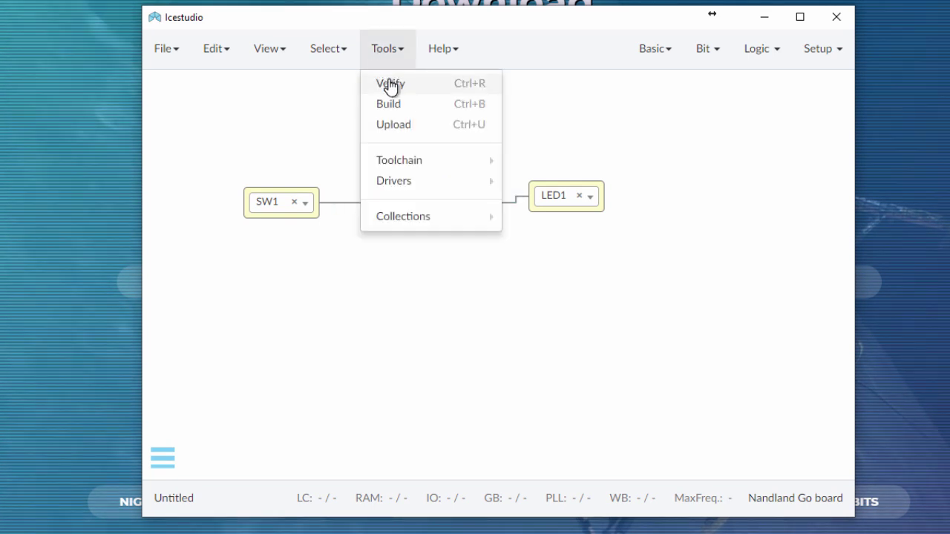
click(389, 80)
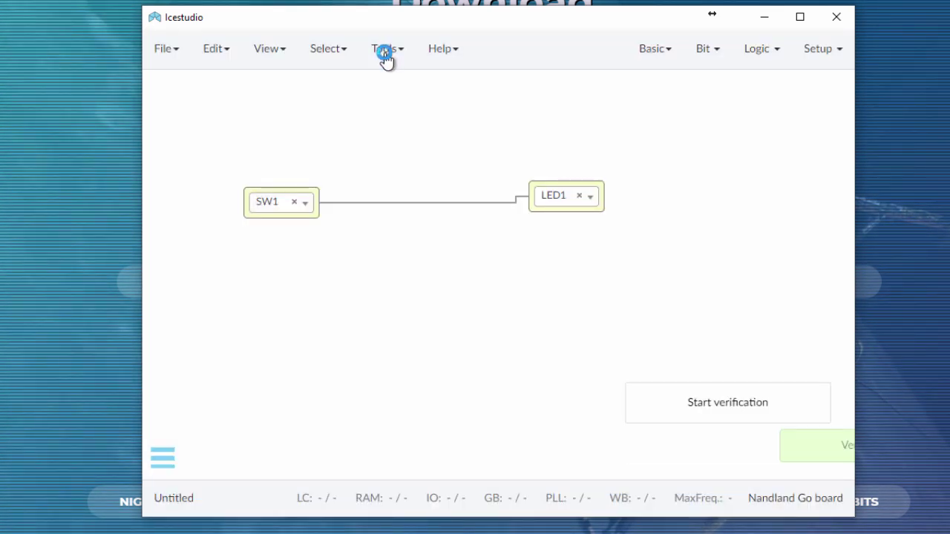
click(386, 51)
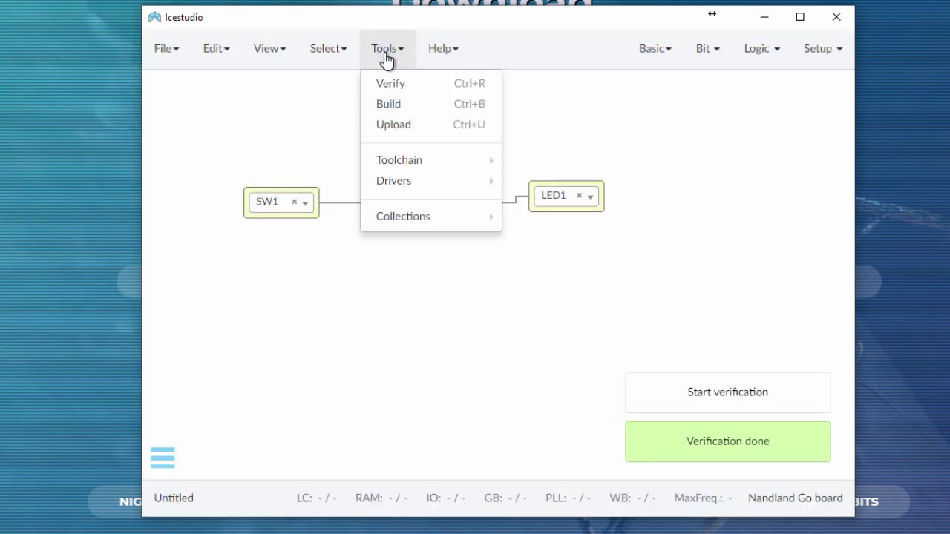
click(386, 106)
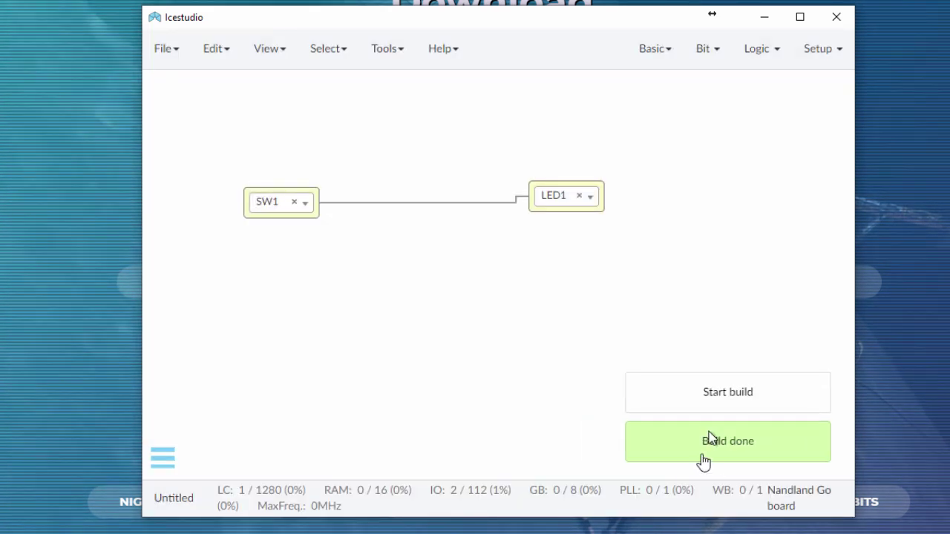
Show the Command output log left of the design and scroll it to the SUCCESS line.
click(211, 50)
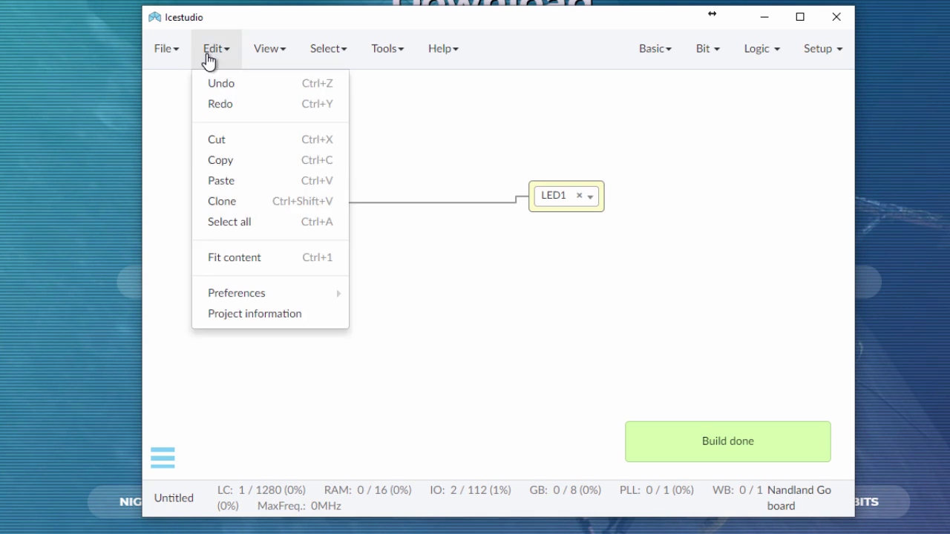
click(271, 50)
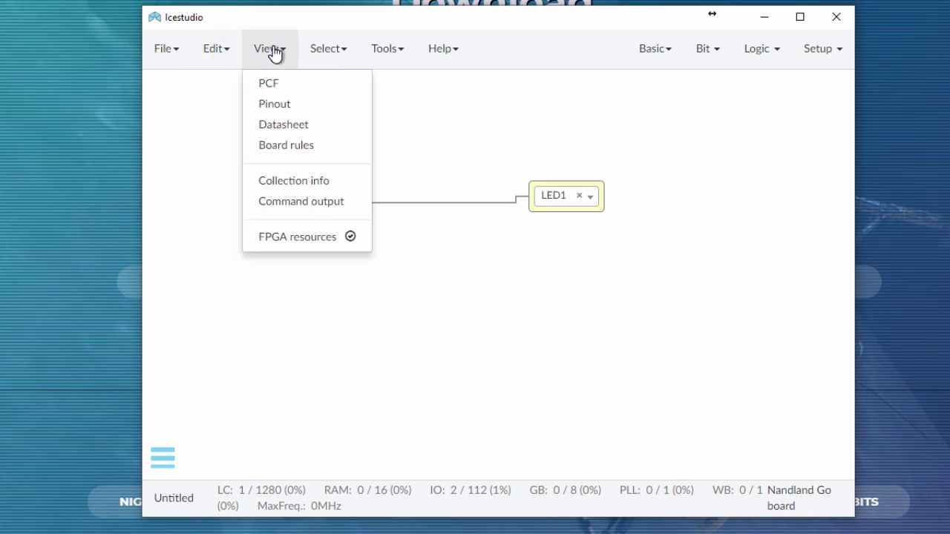
click(276, 211)
drag(353, 108, 0, 26)
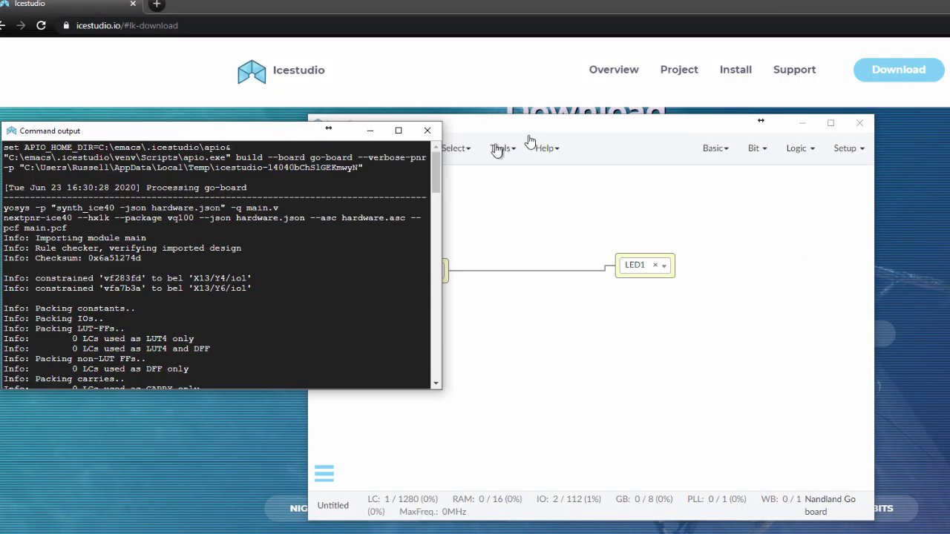
drag(539, 126, 672, 128)
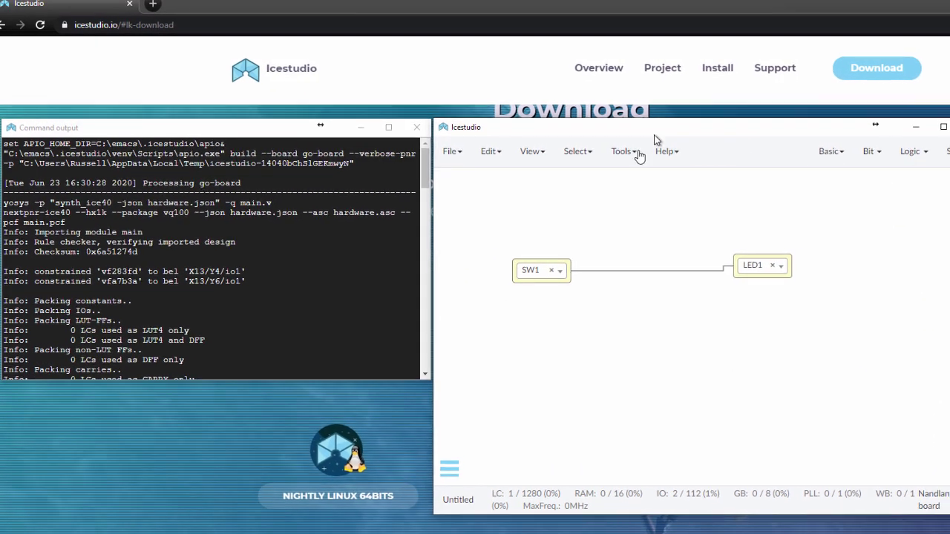
scroll(225, 311, down, 15)
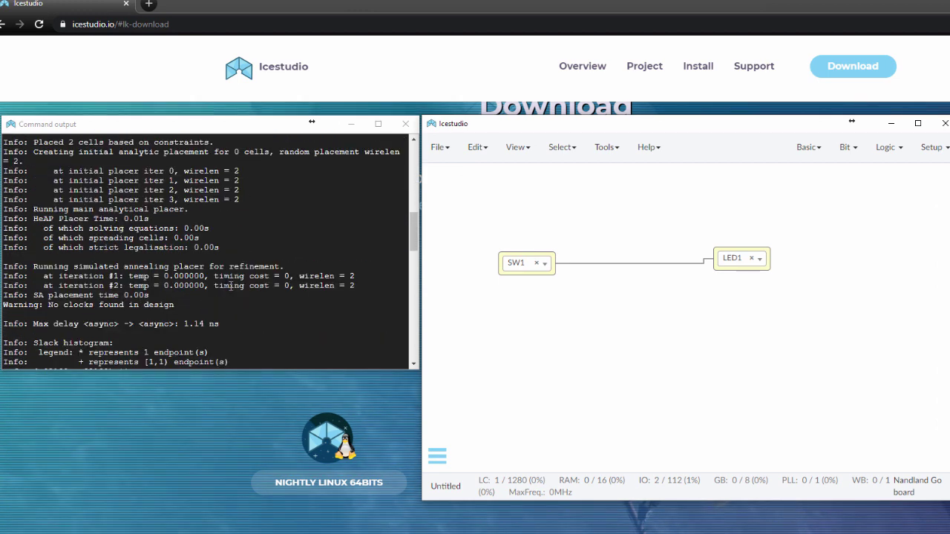
scroll(231, 285, up, 10)
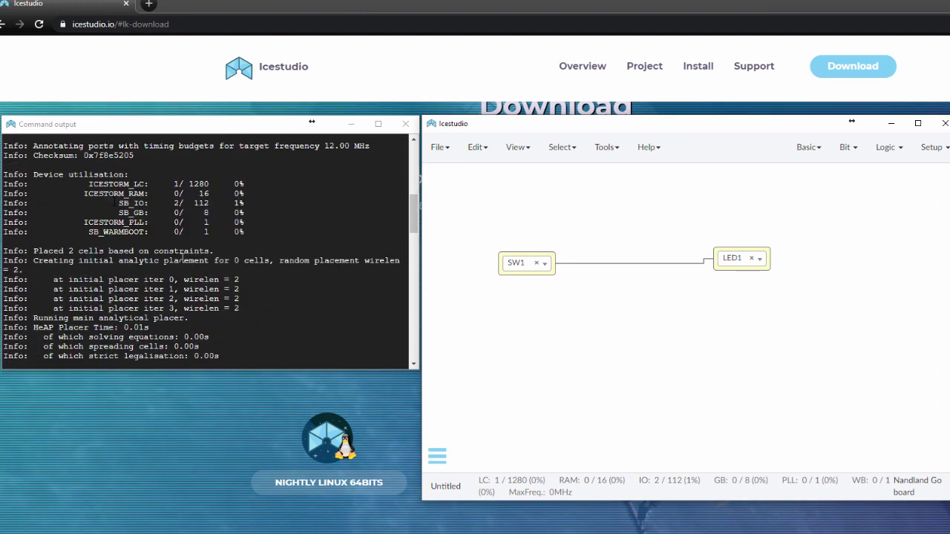
scroll(142, 282, down, 20)
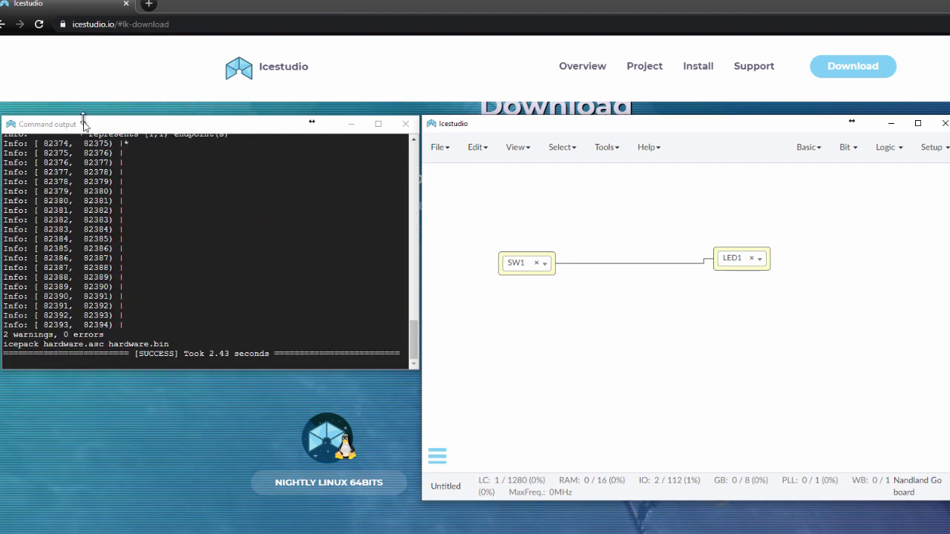
drag(83, 124, 77, 126)
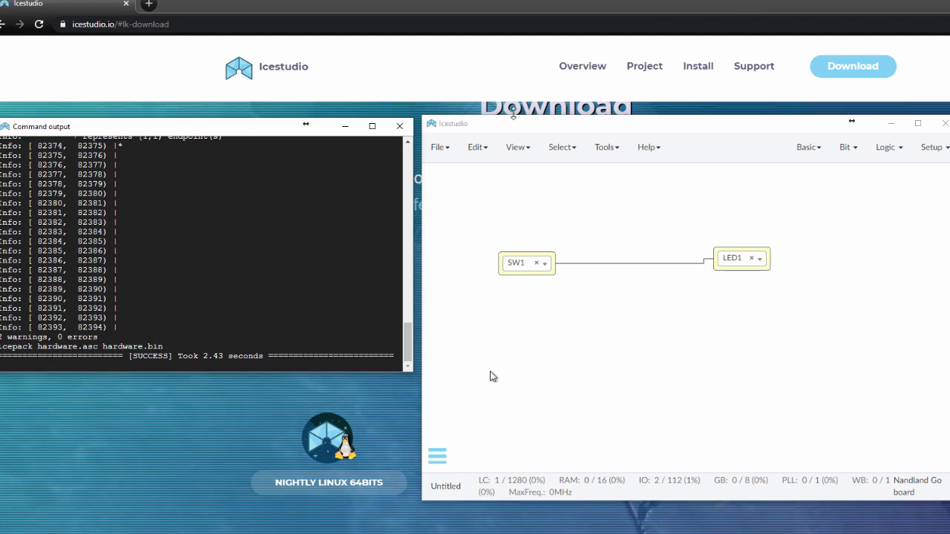
click(568, 124)
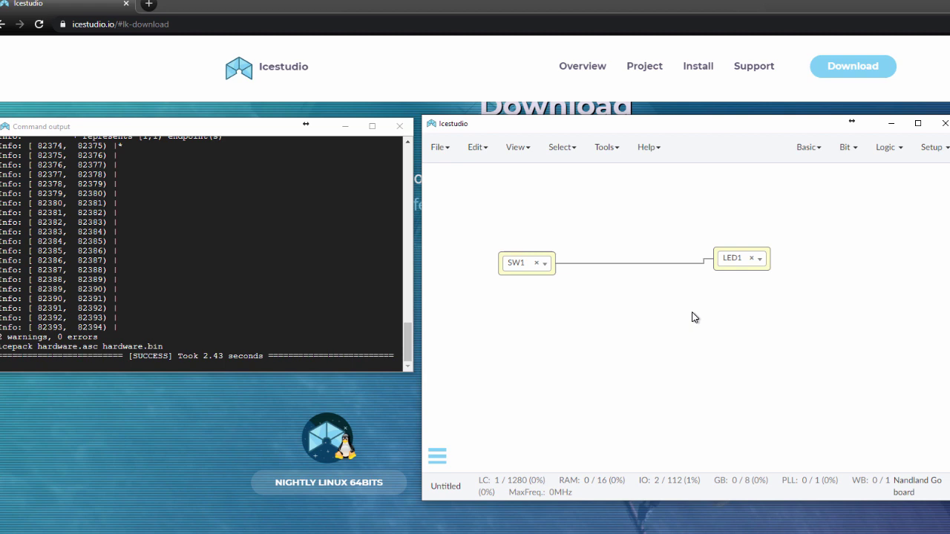
Move the Icestudio window higher and upload the bitstream to the Go board with Tools > Upload.
click(589, 151)
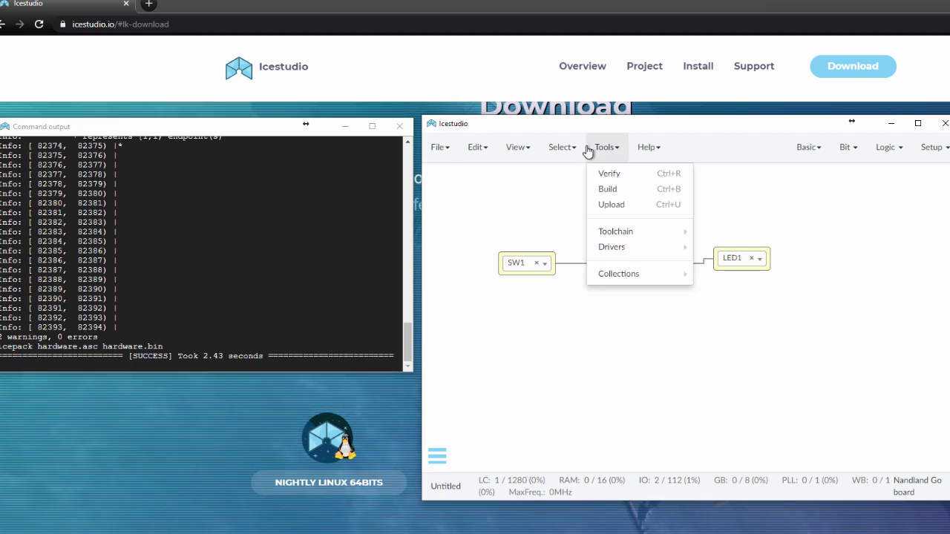
click(521, 130)
drag(531, 123, 524, 54)
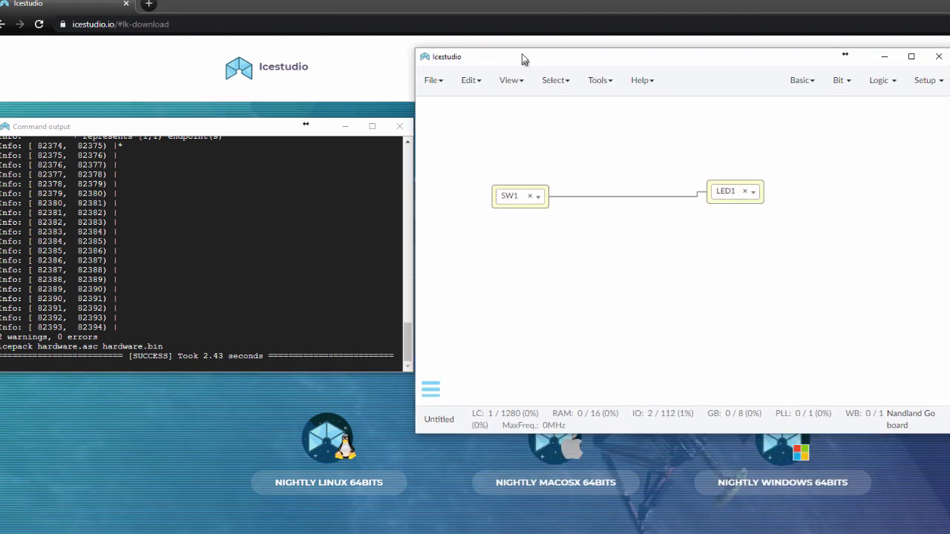
click(599, 79)
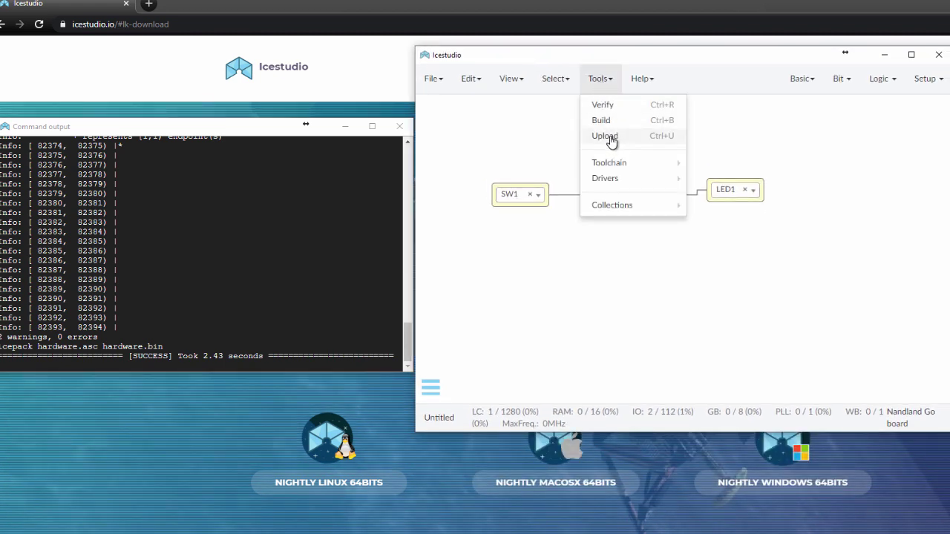
click(605, 136)
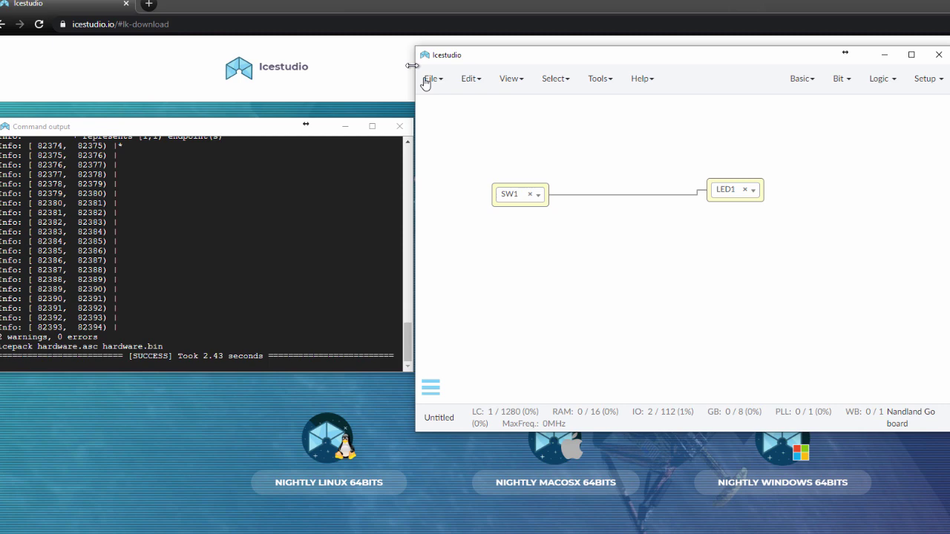
Open the go-board-debounce-switches-and-leds project and dismiss the welcome screen.
click(430, 79)
click(444, 121)
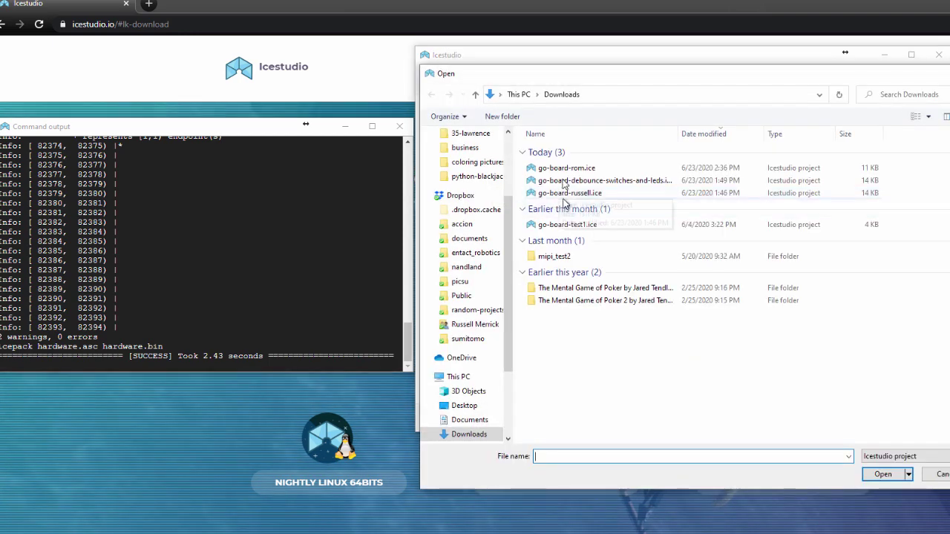
double_click(569, 182)
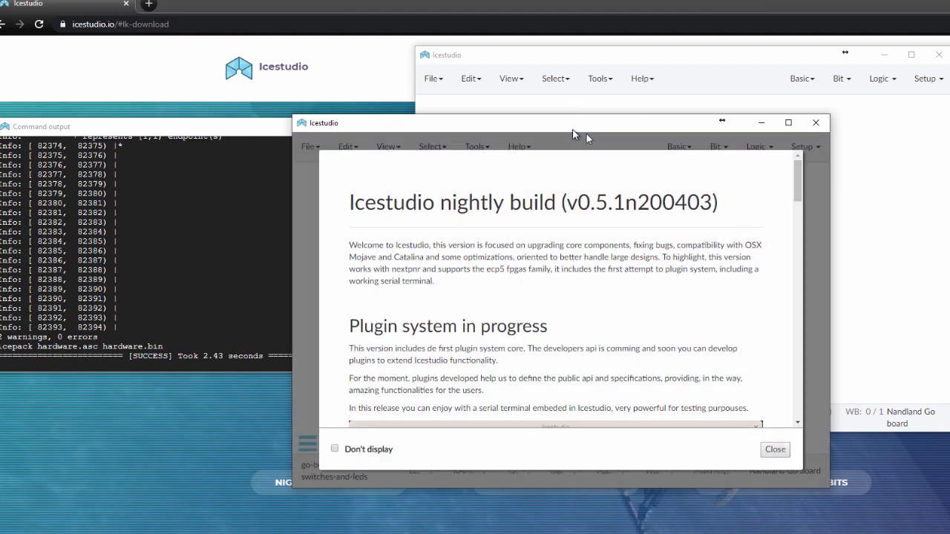
click(774, 451)
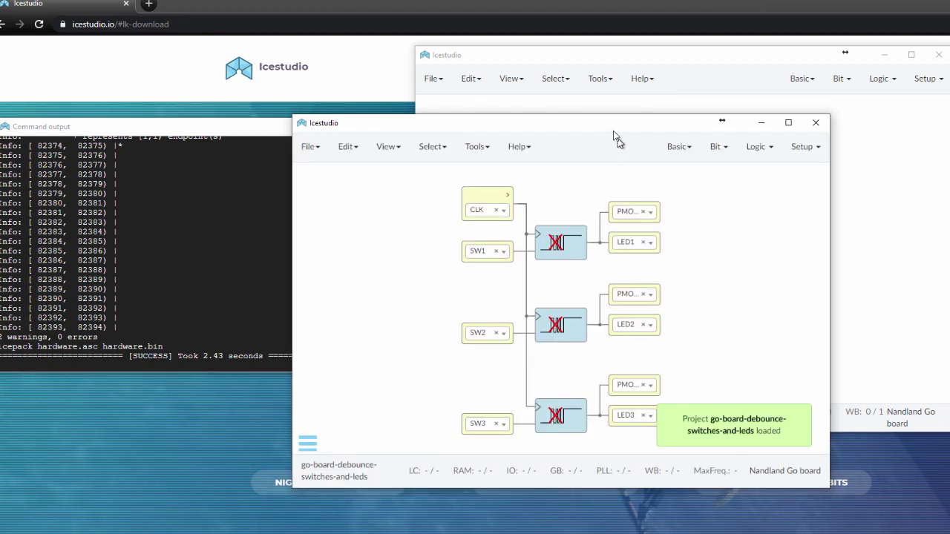
Move the debounce project window up and aside to uncover the output.
drag(612, 128, 811, 75)
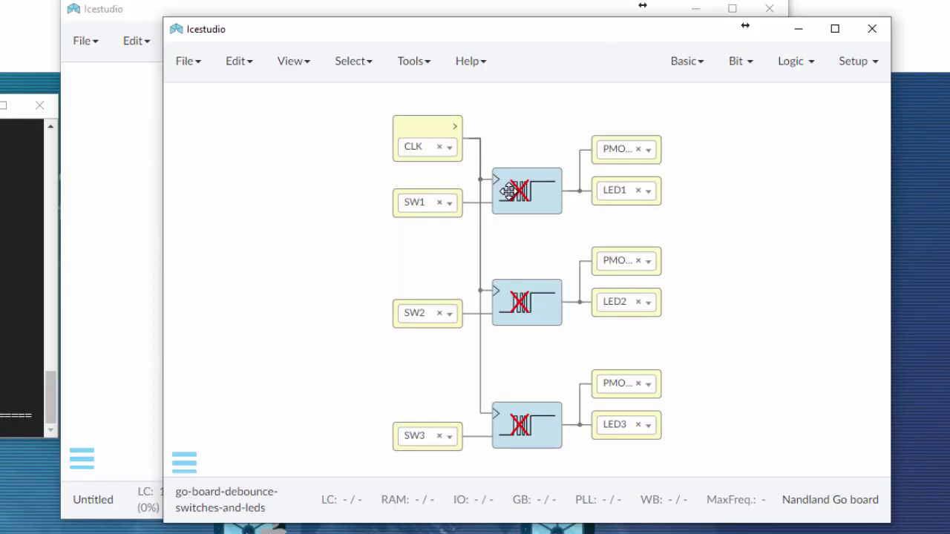
mouse_move(746, 190)
drag(465, 37, 466, 0)
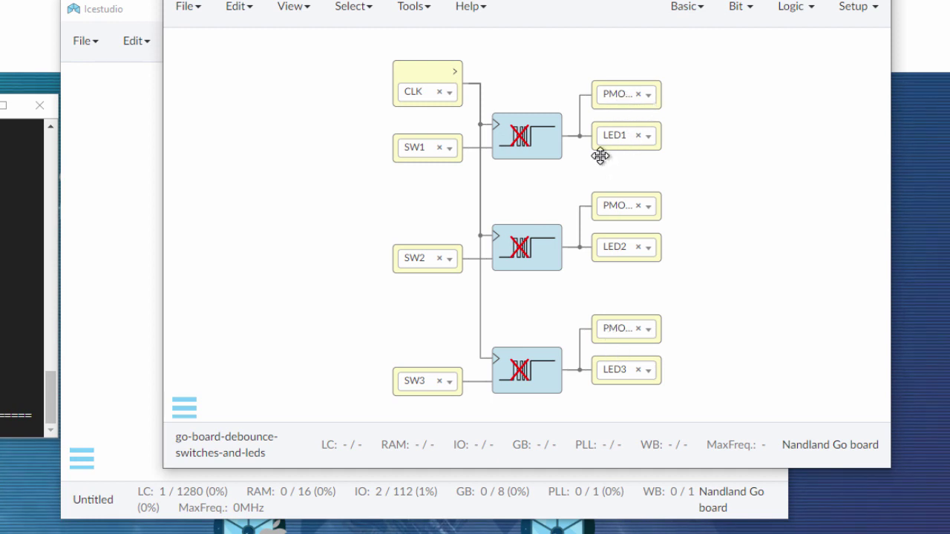
Upload the debounce design to the Go board with Tools > Upload, using 74/1280 LCs.
click(407, 22)
click(410, 85)
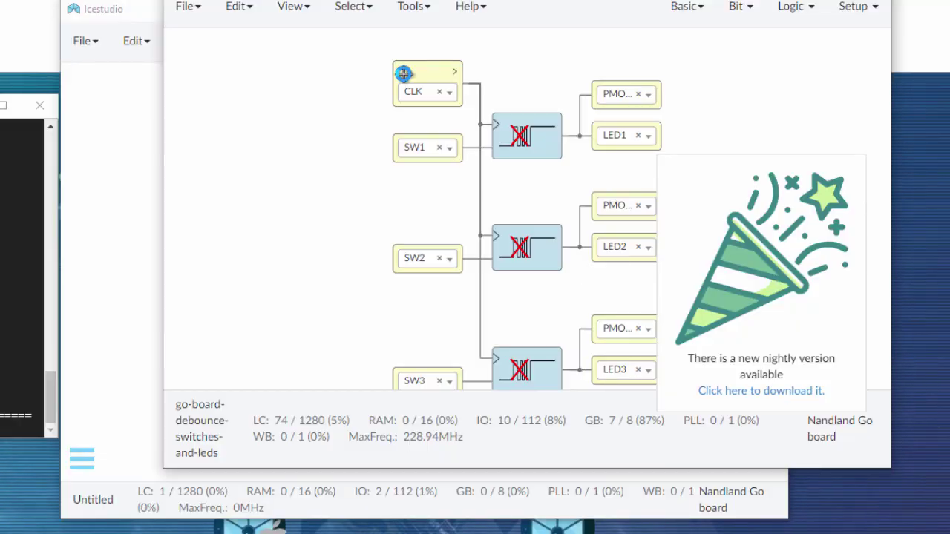
Open go-board-rom.ice from Downloads and enlarge the window to show the ROM diagram.
click(187, 9)
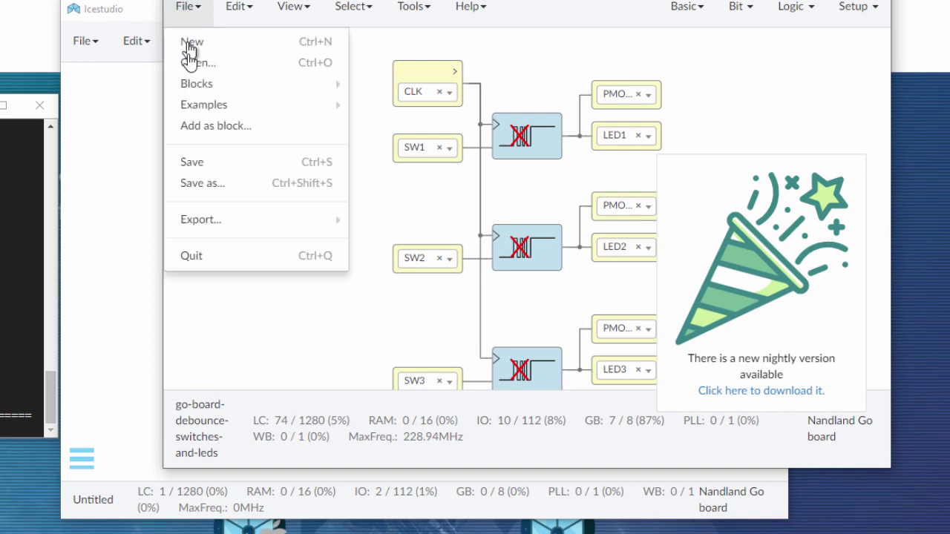
click(187, 63)
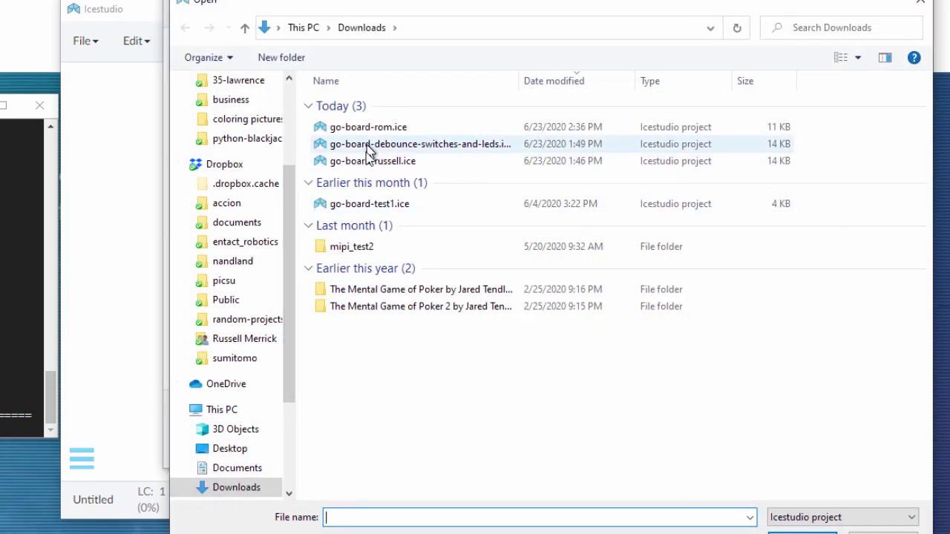
double_click(355, 127)
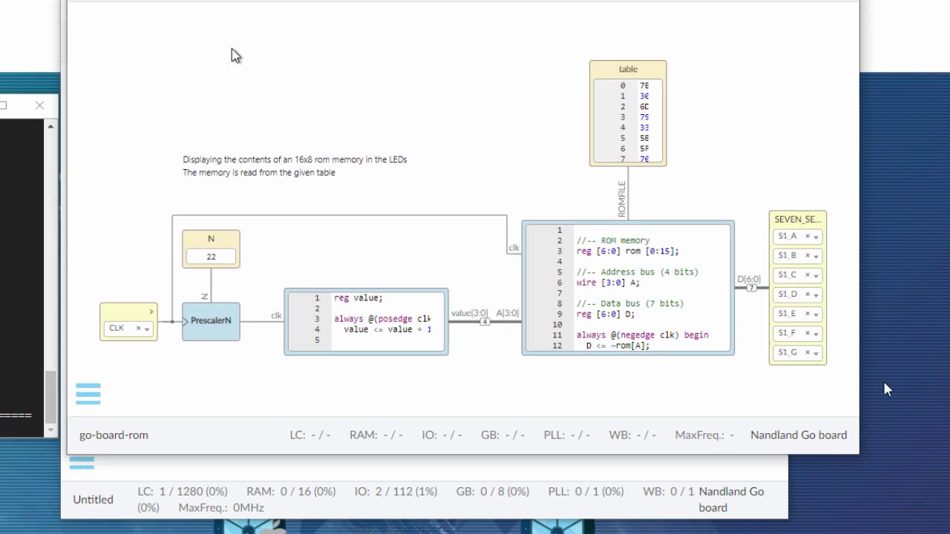
drag(856, 452, 949, 516)
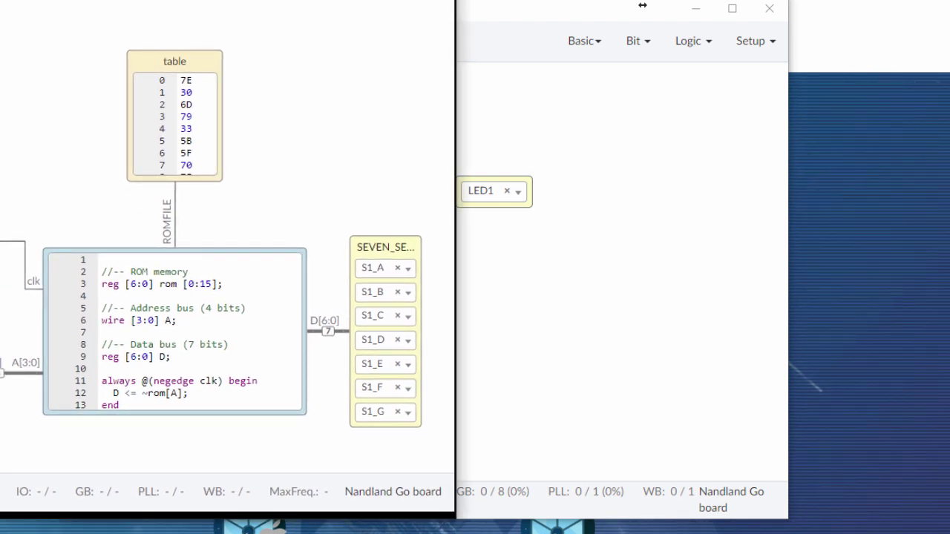
drag(455, 514, 562, 515)
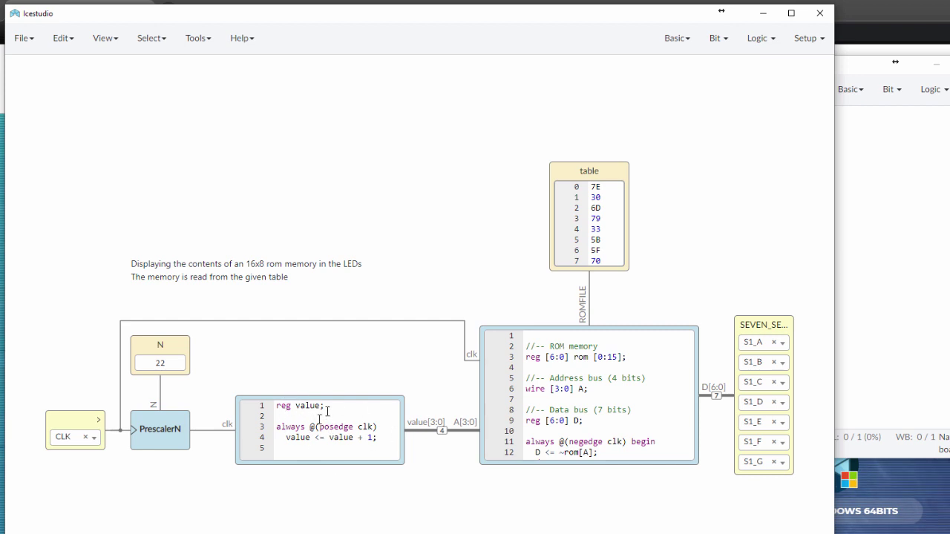
click(757, 44)
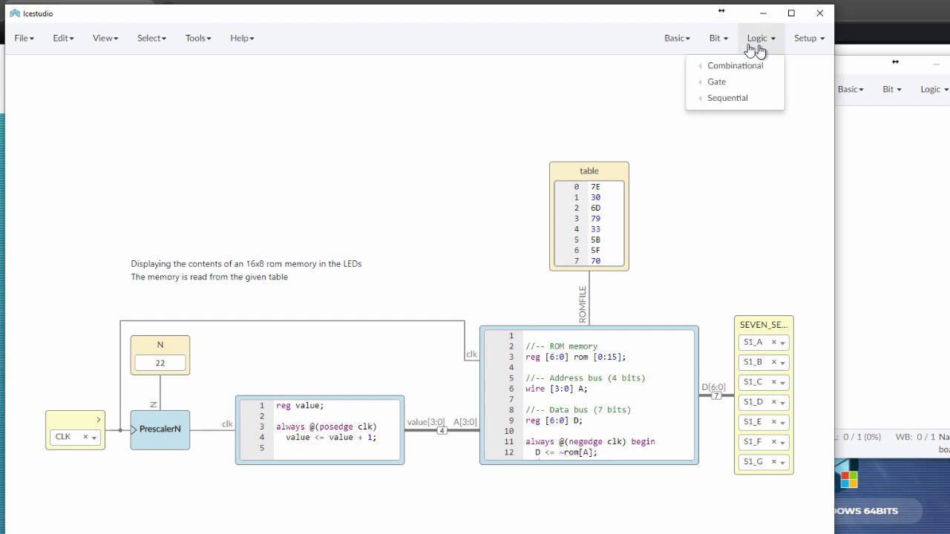
mouse_move(727, 70)
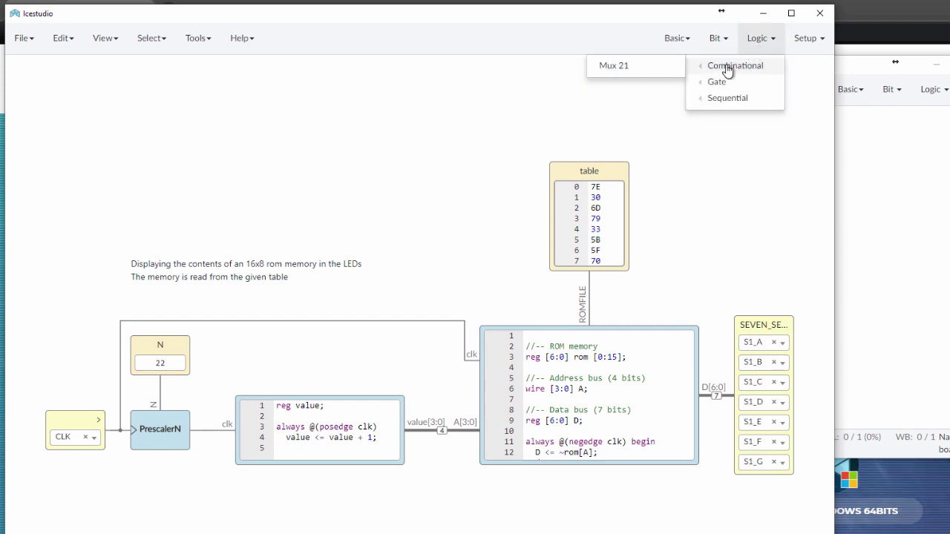
mouse_move(717, 88)
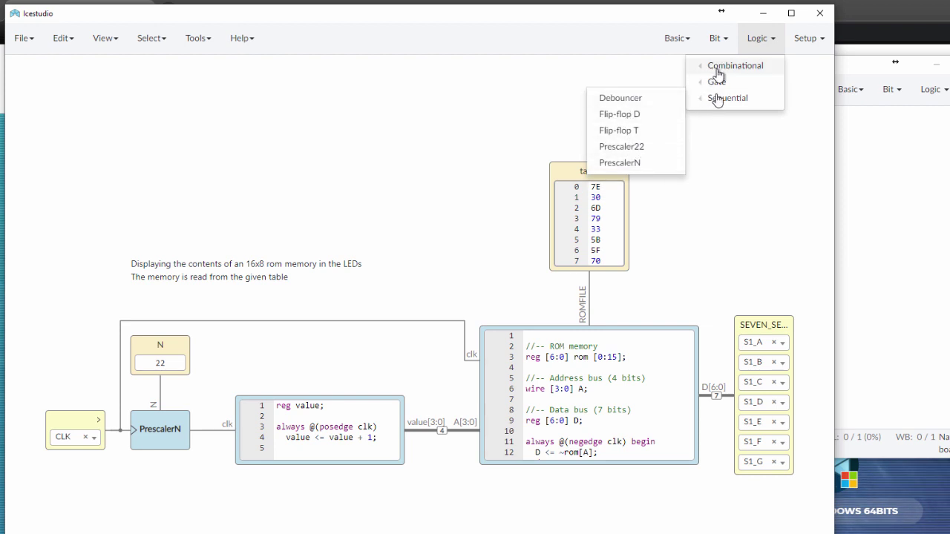
mouse_move(668, 43)
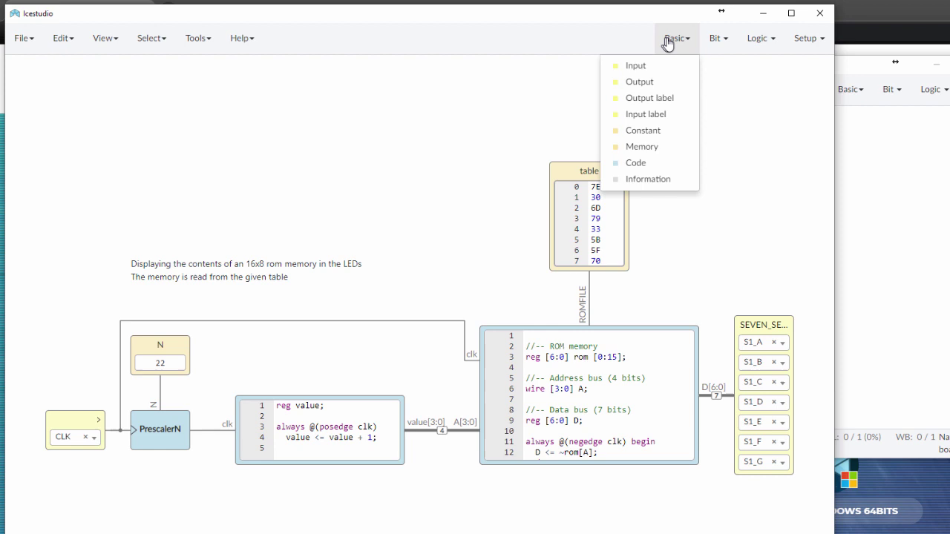
click(652, 164)
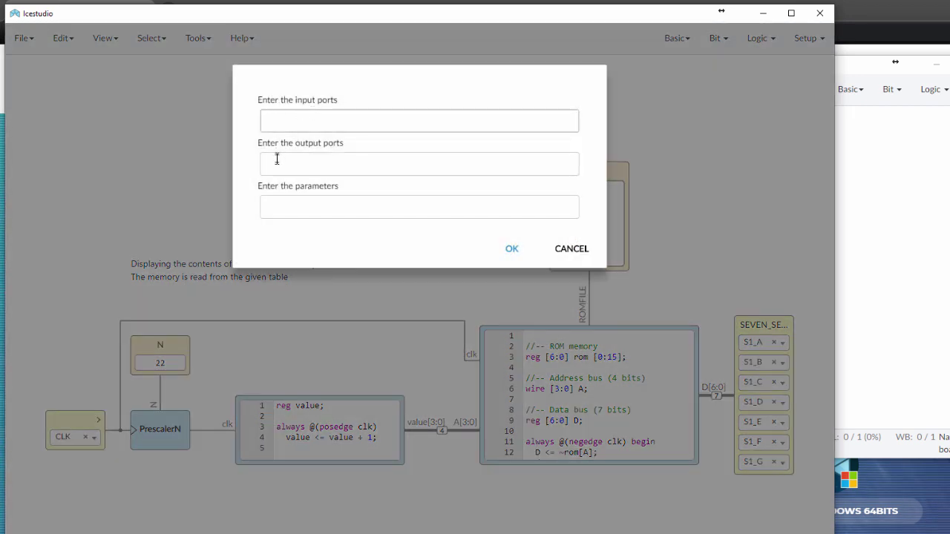
click(586, 255)
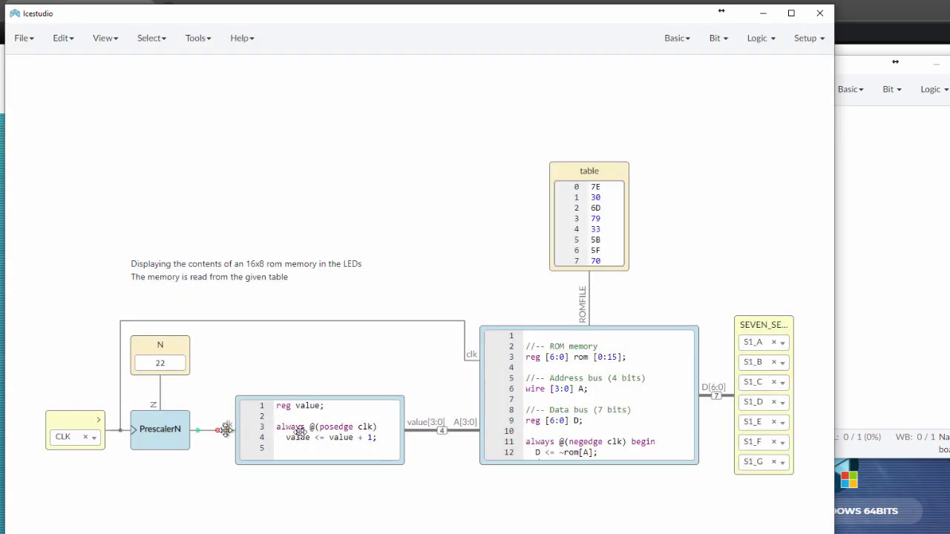
mouse_move(416, 430)
mouse_move(463, 426)
click(591, 410)
scroll(594, 418, down, 1)
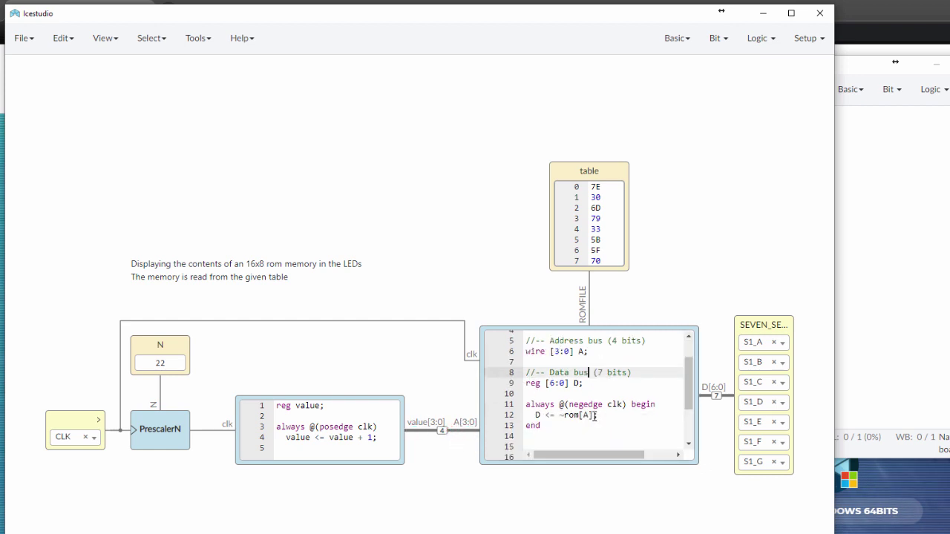
double_click(572, 415)
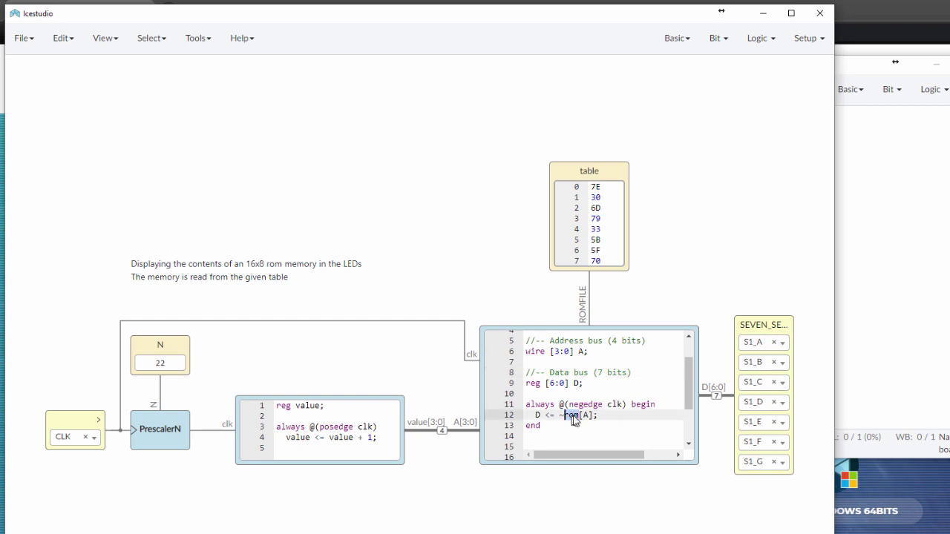
scroll(578, 419, down, 2)
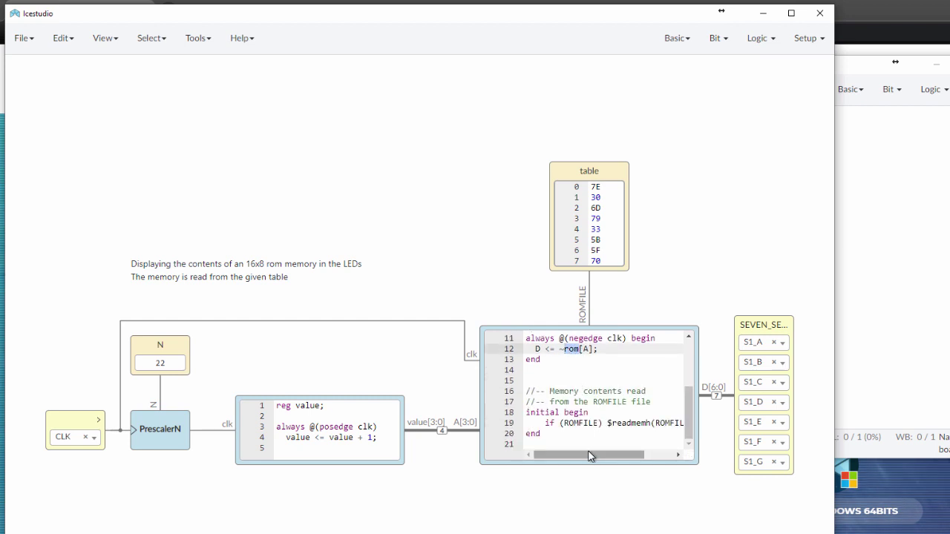
click(563, 423)
double_click(575, 423)
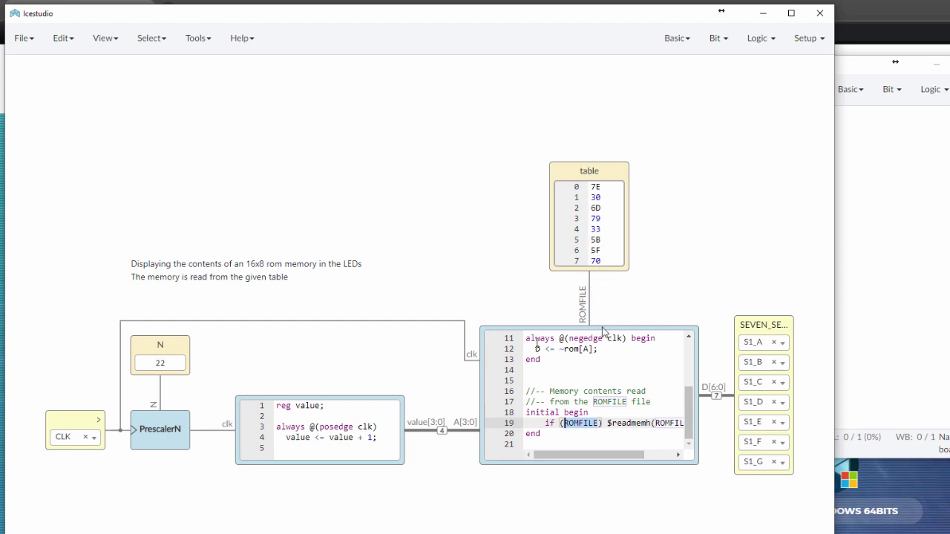
drag(586, 454, 615, 454)
double_click(581, 424)
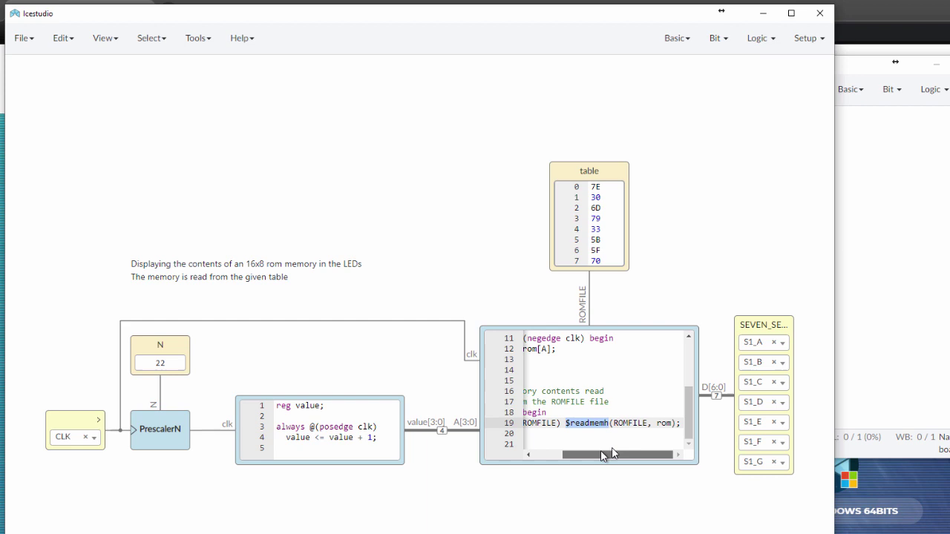
double_click(632, 423)
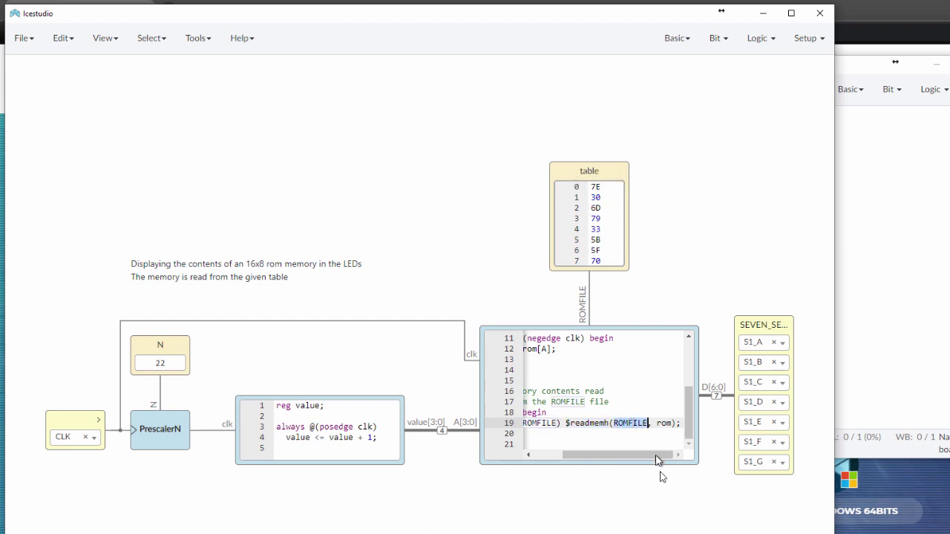
double_click(664, 423)
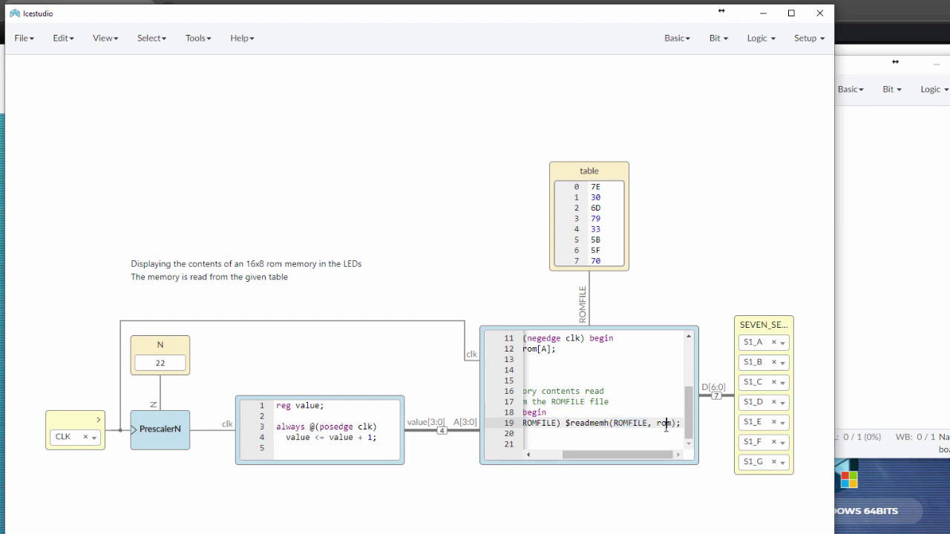
drag(625, 457, 569, 458)
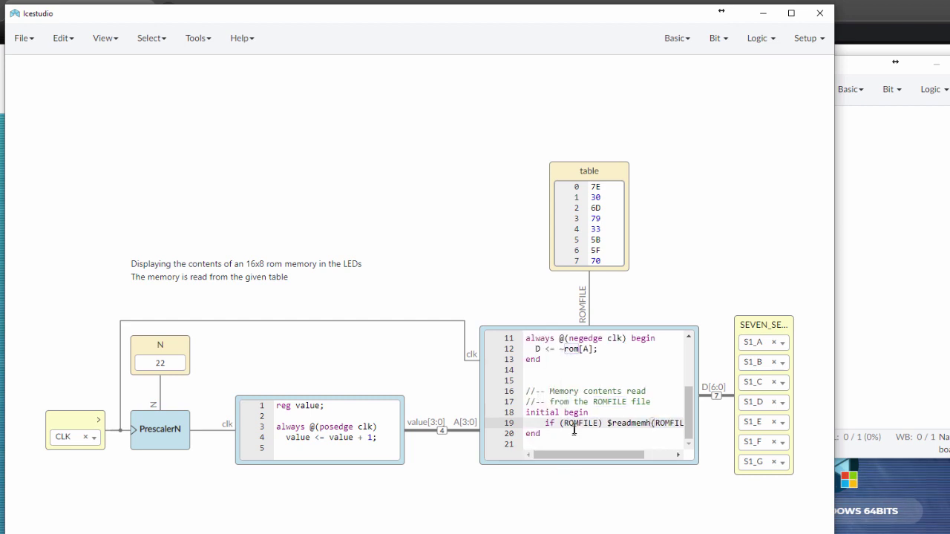
scroll(574, 427, up, 3)
scroll(561, 377, up, 1)
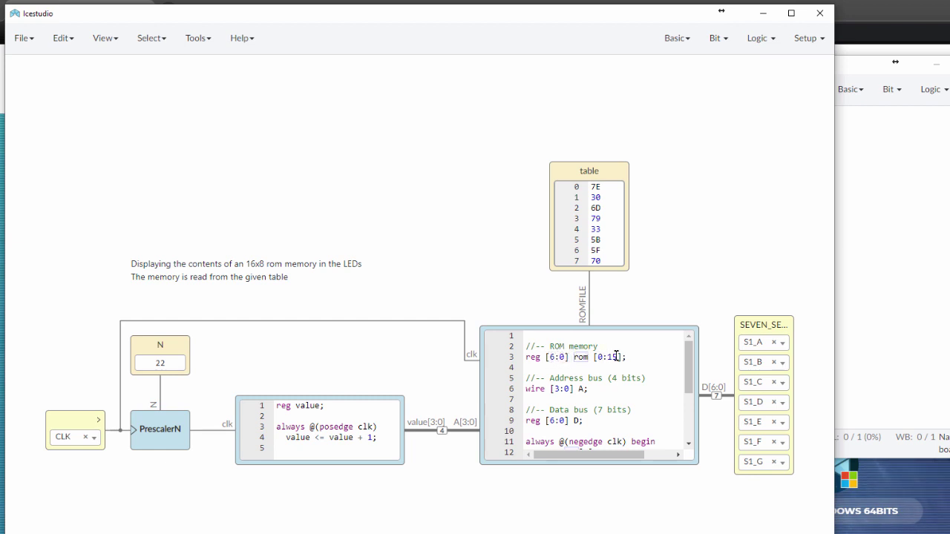
scroll(616, 359, down, 1)
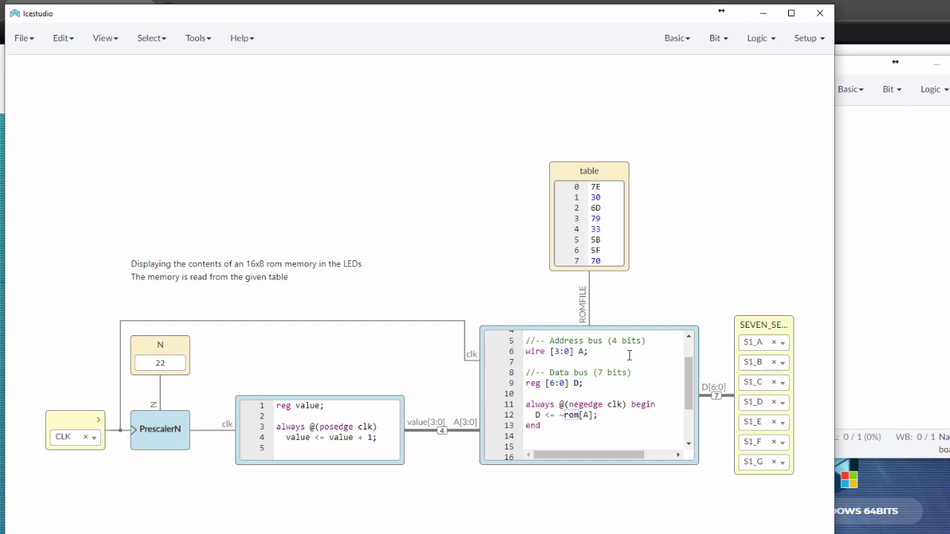
scroll(595, 375, up, 1)
scroll(578, 388, down, 2)
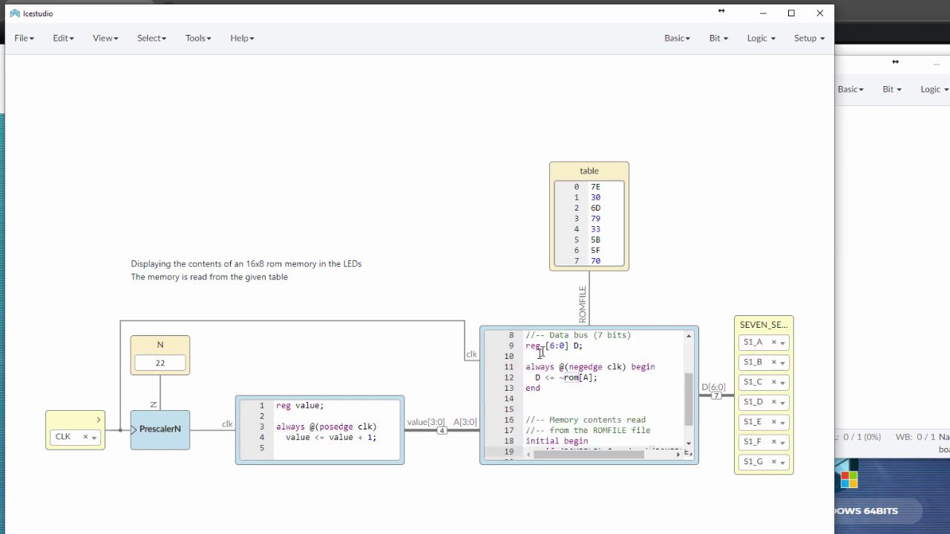
click(588, 379)
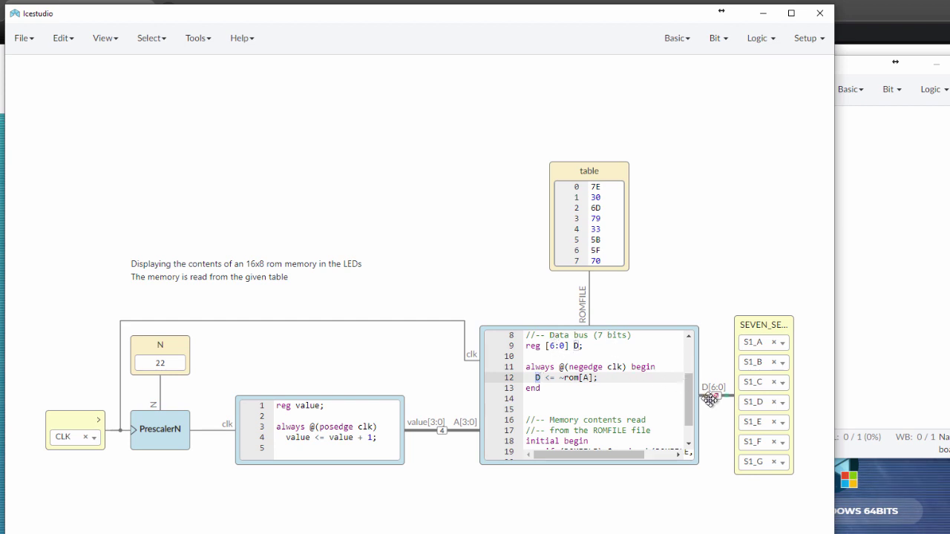
double_click(654, 328)
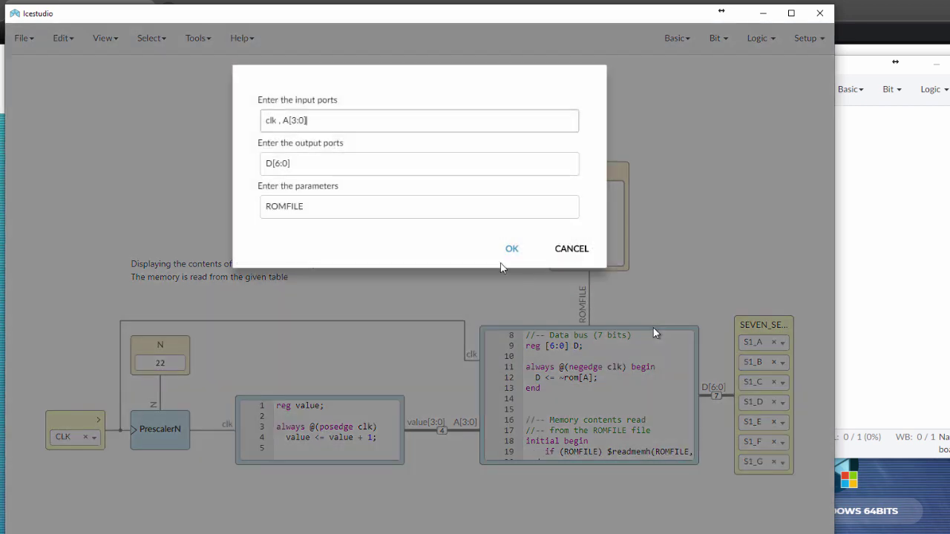
click(299, 123)
drag(315, 169, 254, 167)
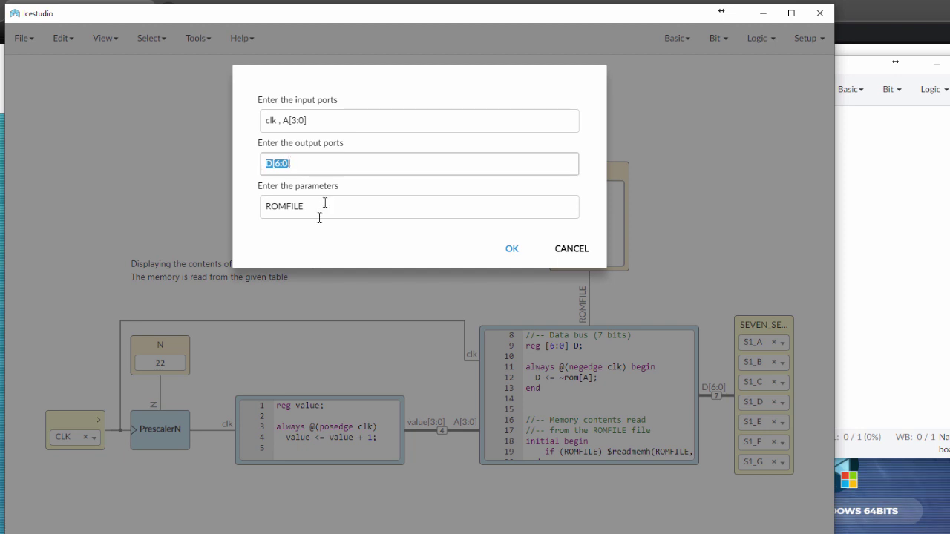
drag(320, 215, 260, 207)
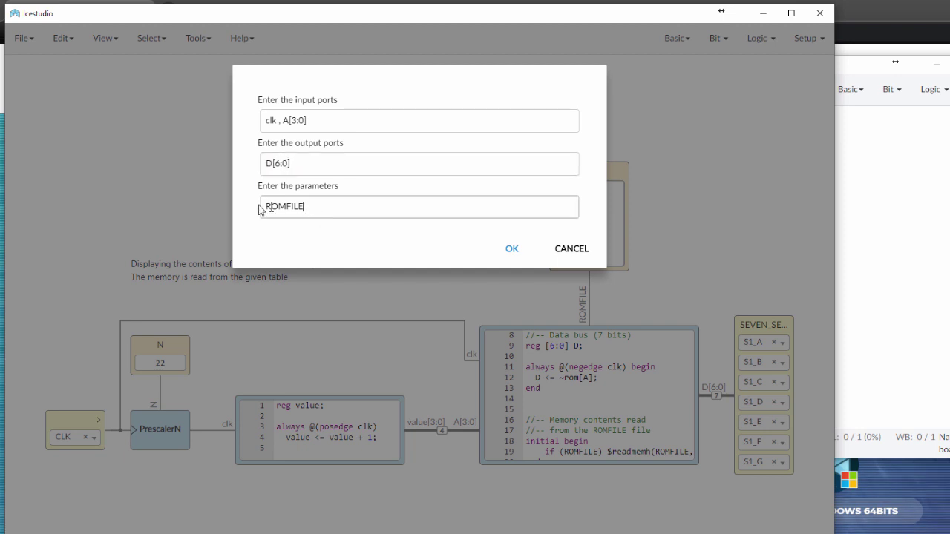
click(583, 253)
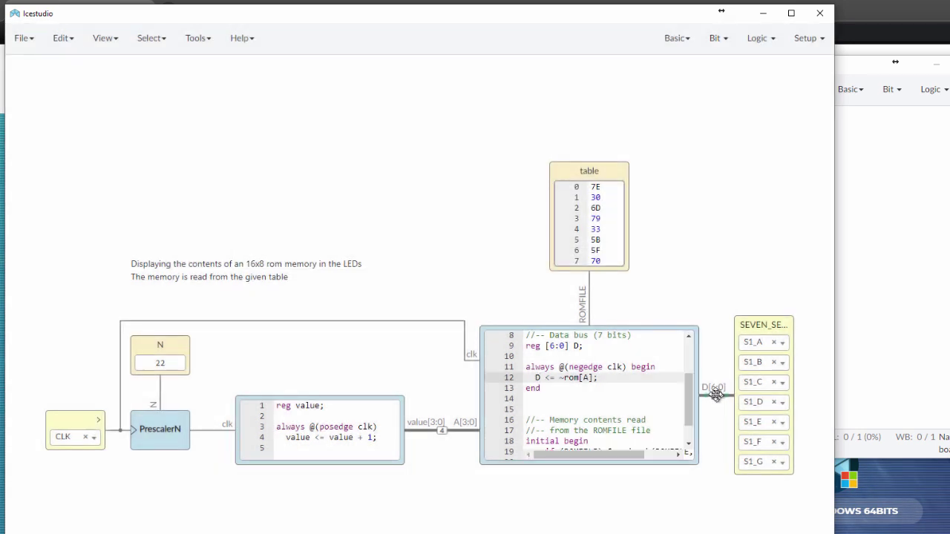
double_click(752, 325)
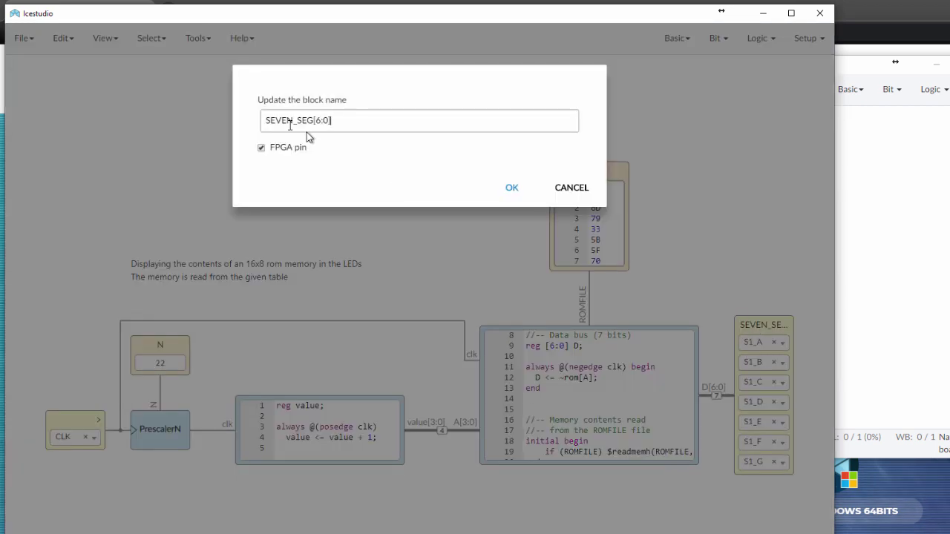
click(573, 188)
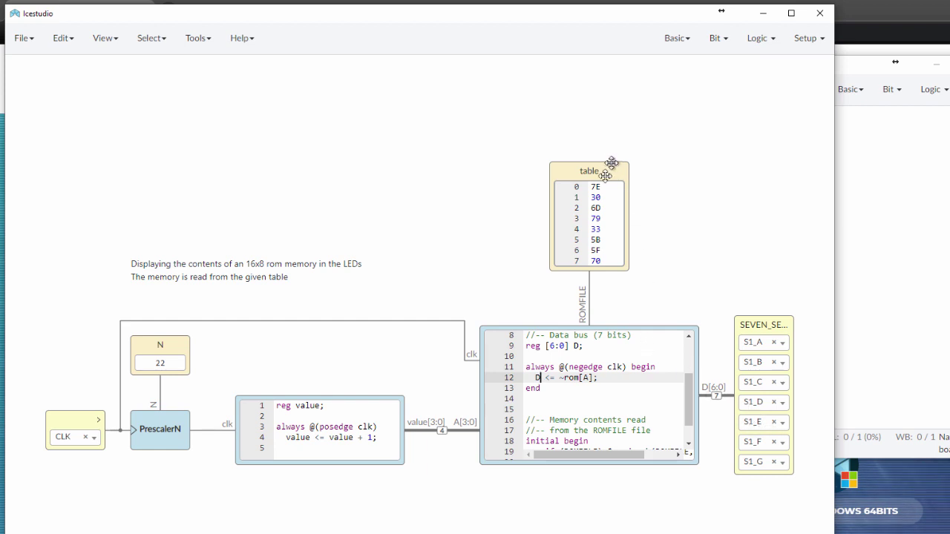
Search 'wiki 7 segment display' in a new Chrome tab and open the Wikipedia article.
click(887, 11)
key(ctrl+t)
text(w)
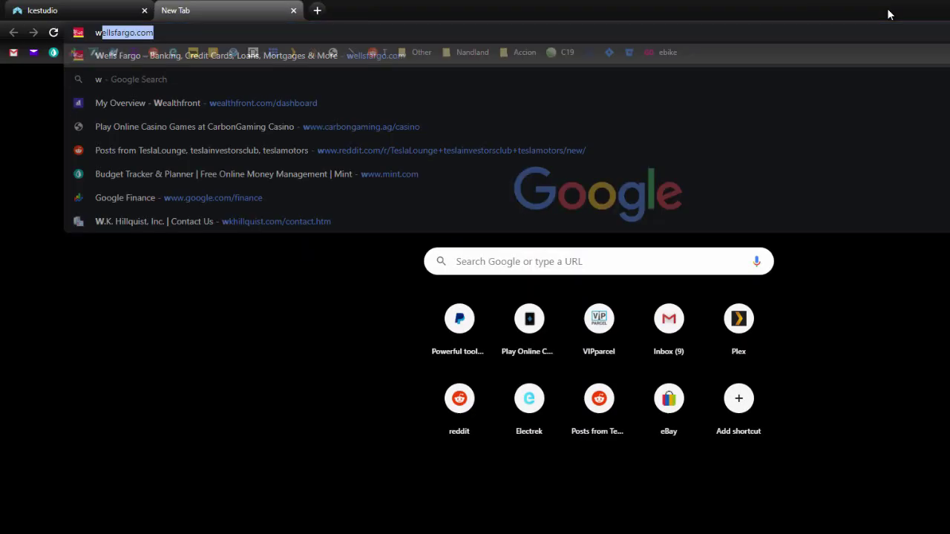
text(iki 7 segment )
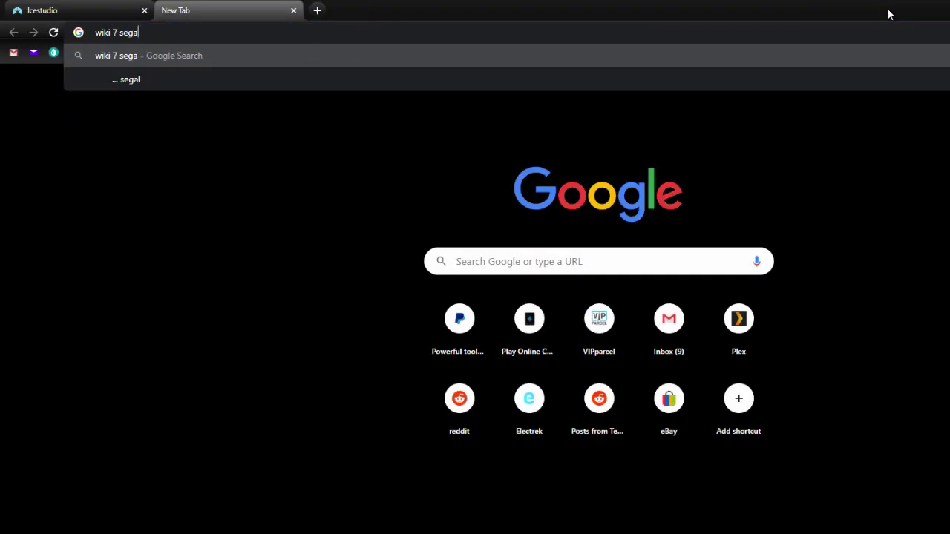
text(display)
key(Return)
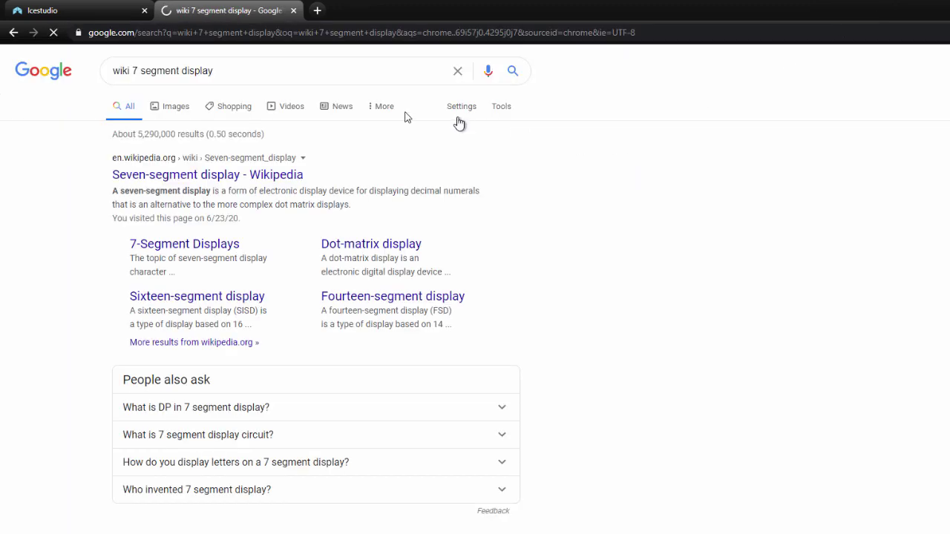
click(223, 174)
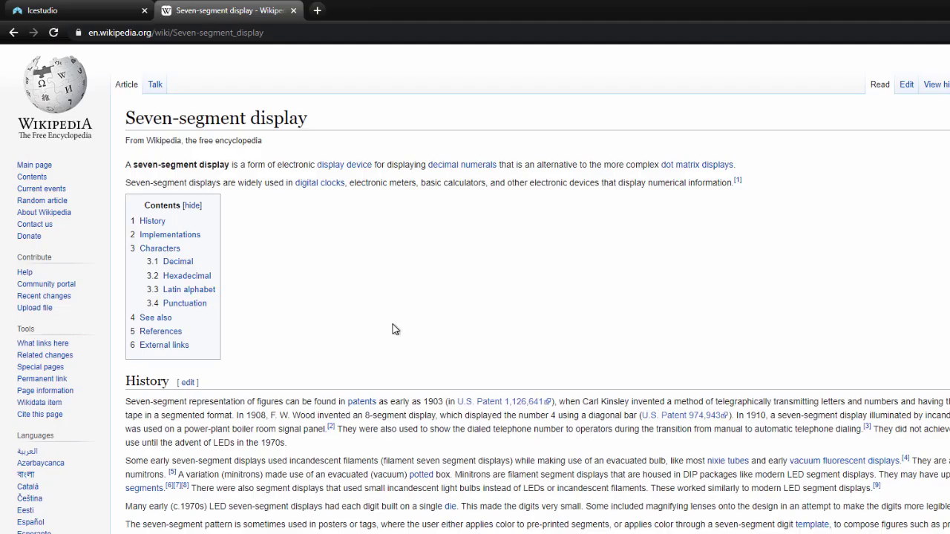
Highlight the abcdefg hex codes for digits 0–F, then return to Icestudio.
scroll(393, 332, down, 20)
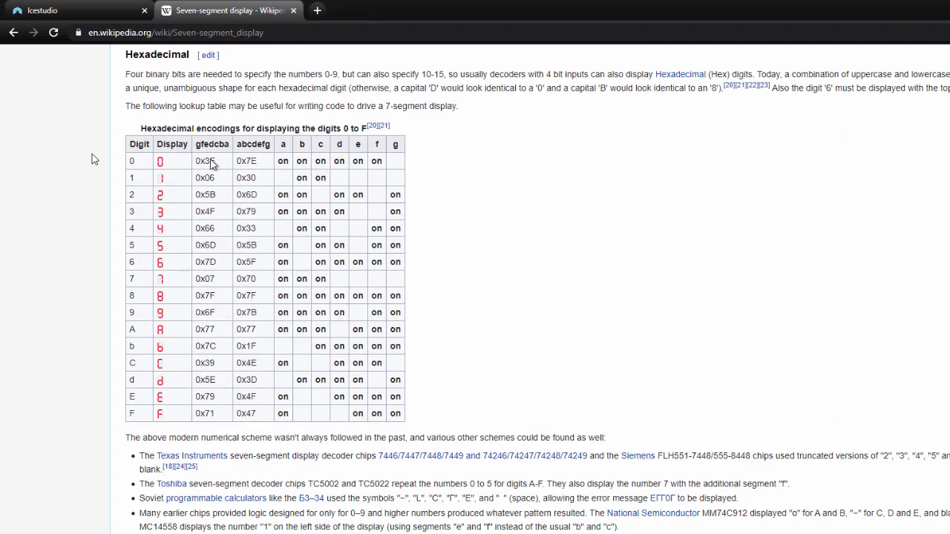
double_click(245, 145)
click(267, 147)
drag(247, 161, 259, 416)
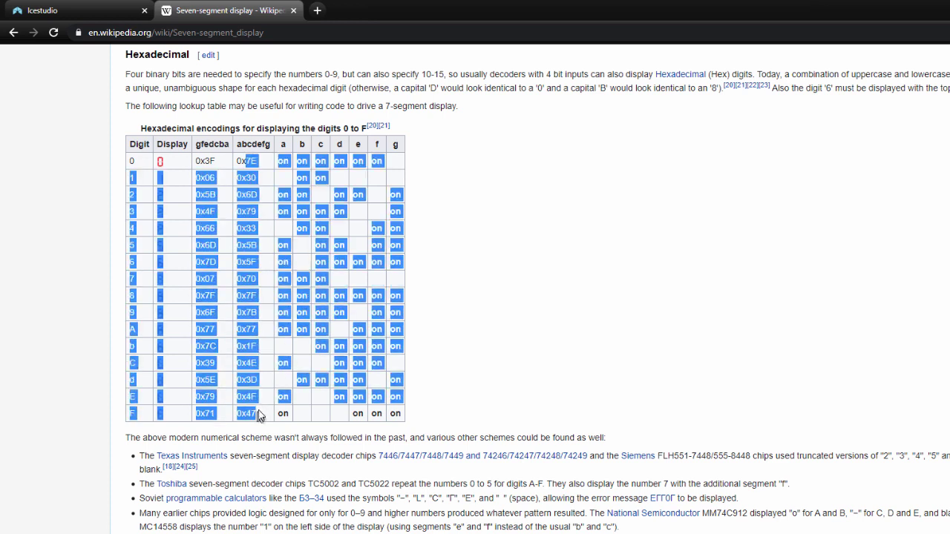
click(245, 329)
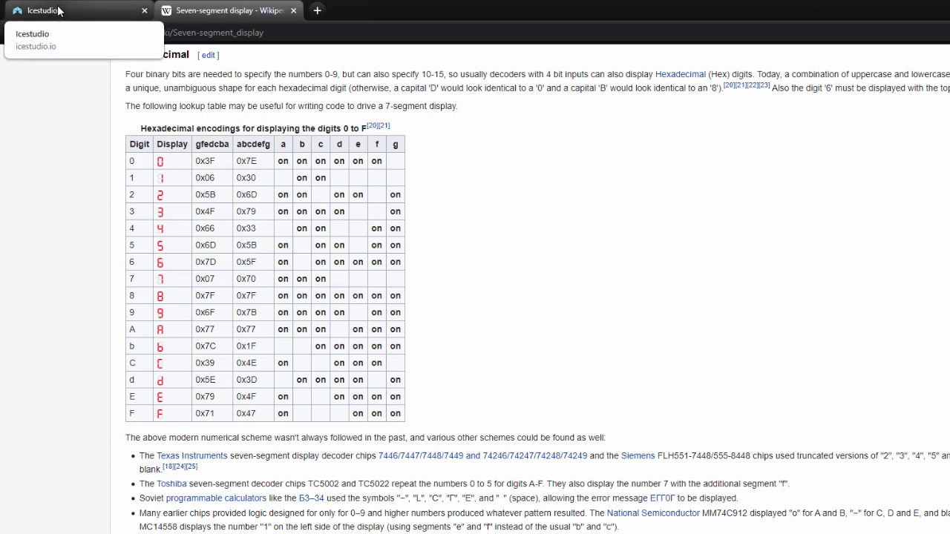
key(alt+Tab)
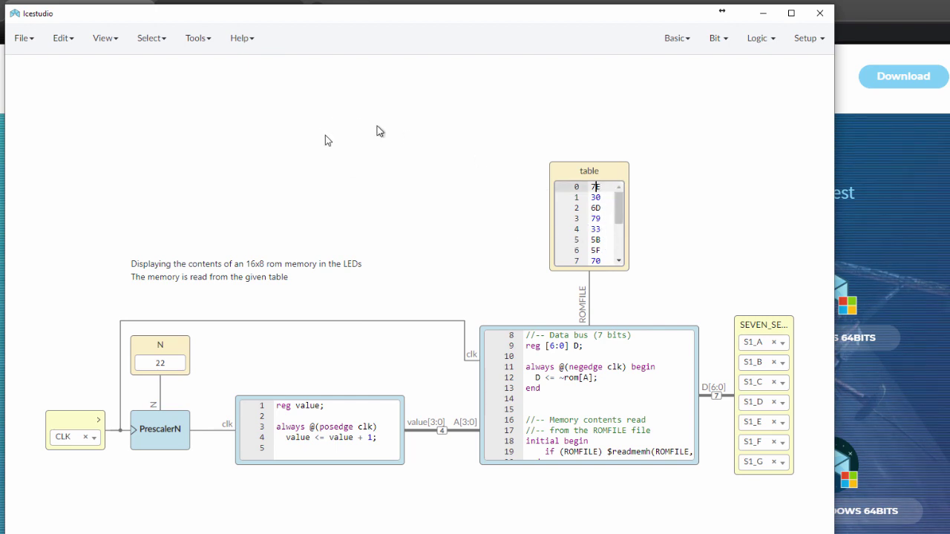
Verify, build, then upload the go-board-rom seven-segment design to the board.
click(198, 40)
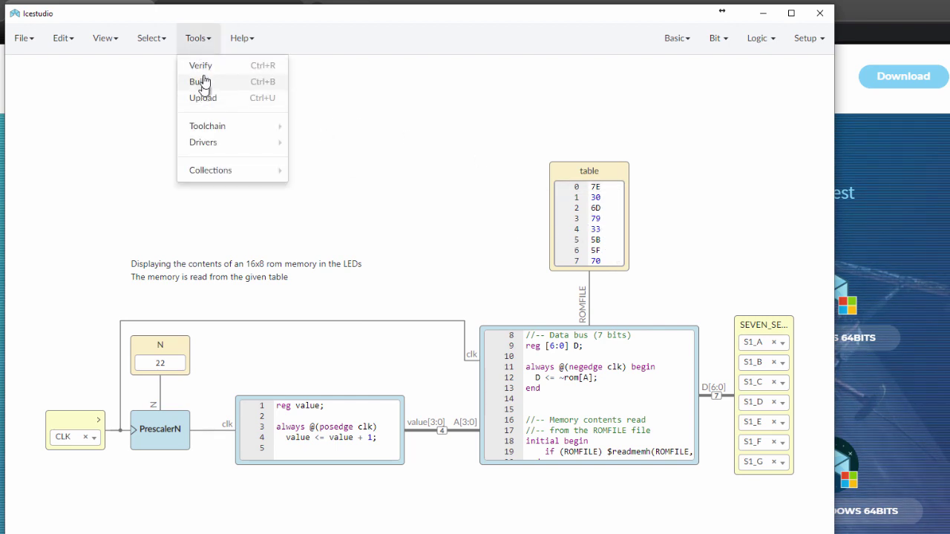
click(201, 66)
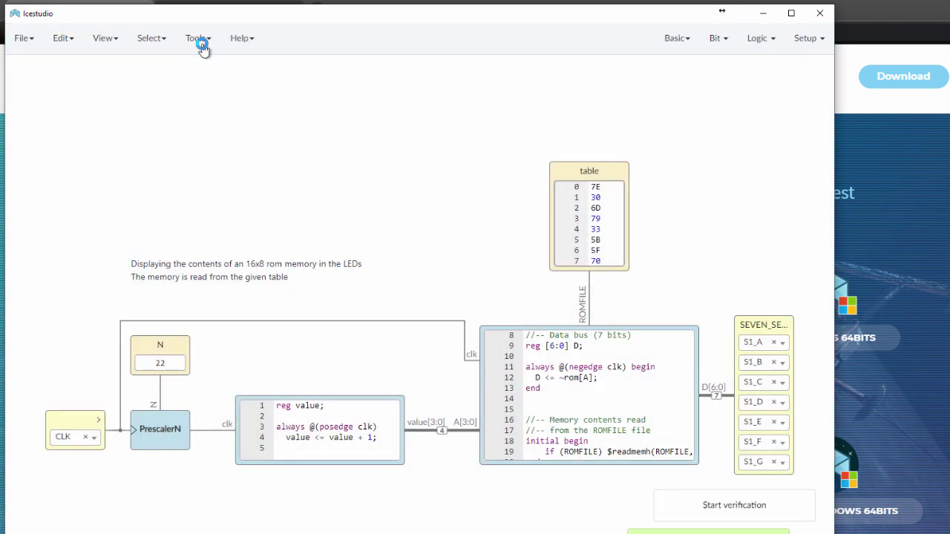
click(201, 42)
click(201, 81)
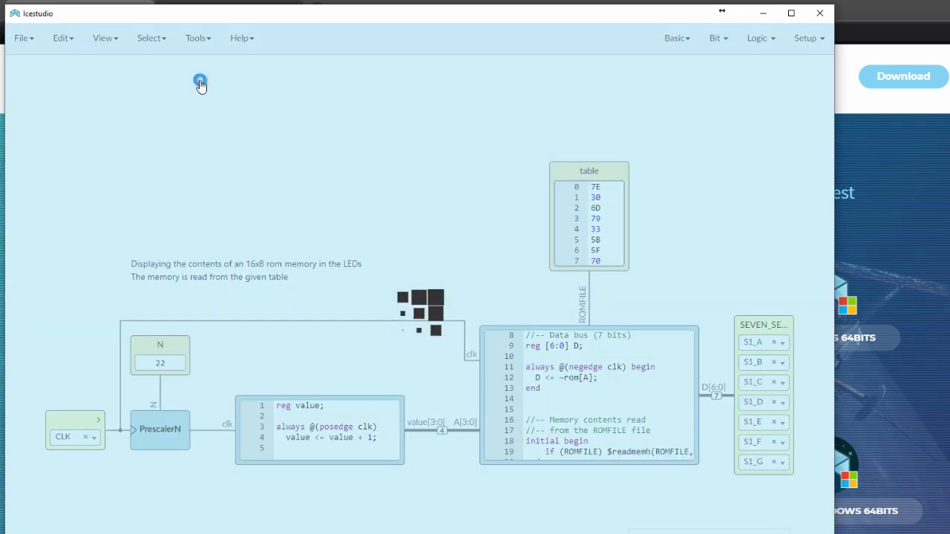
click(195, 40)
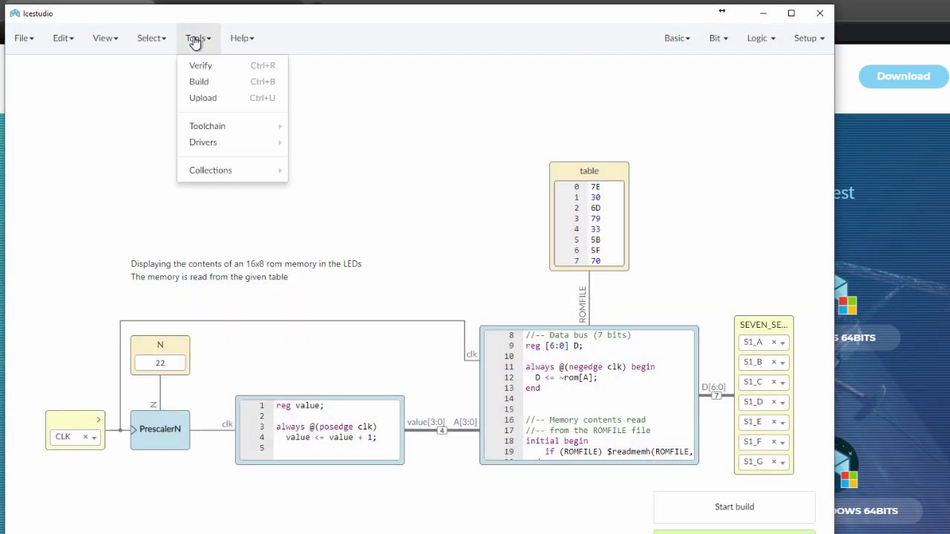
click(203, 97)
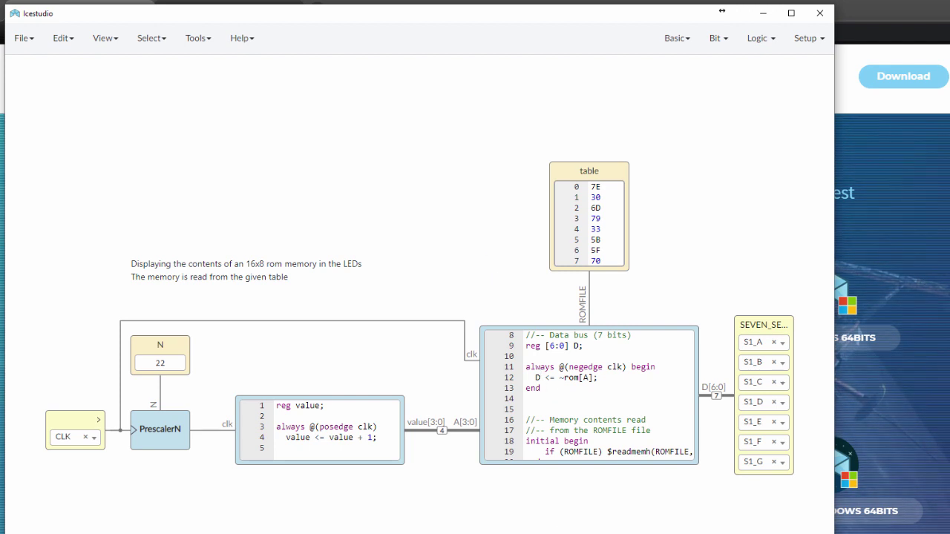
Disable the FTDI driver via Tools > Drivers and accept the uninstallation instructions.
click(544, 420)
click(195, 39)
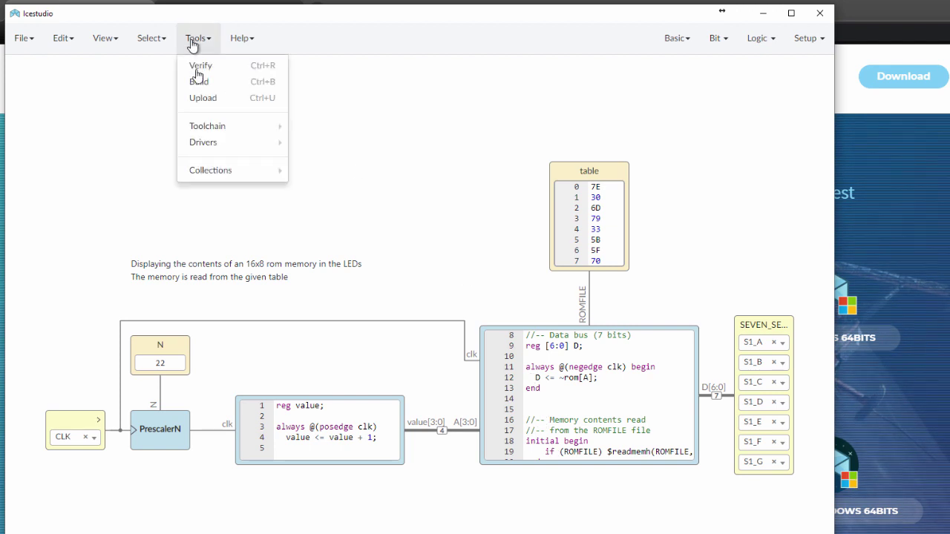
mouse_move(233, 144)
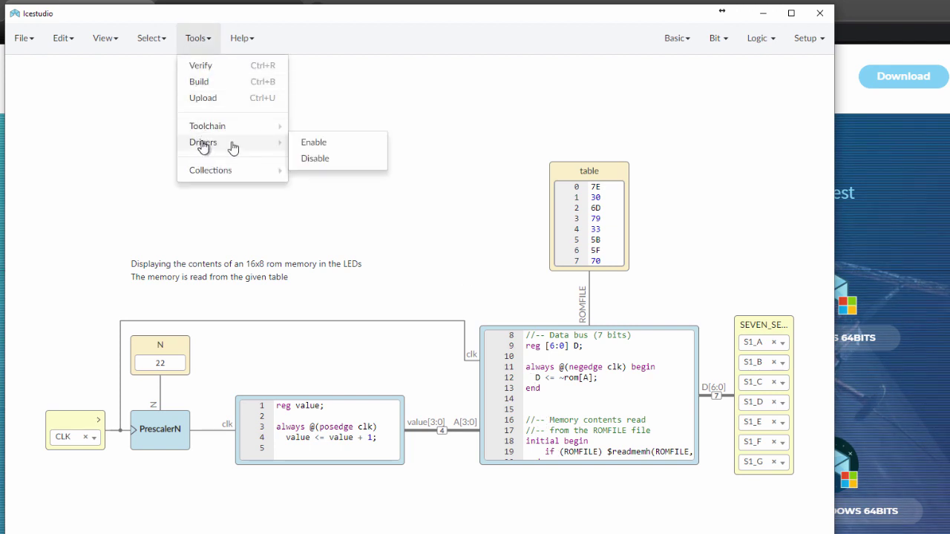
click(309, 162)
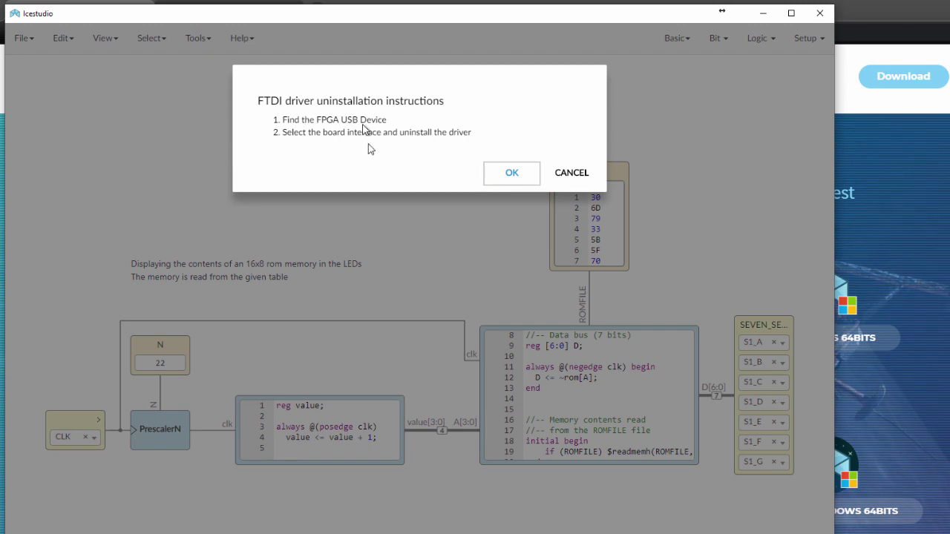
click(502, 175)
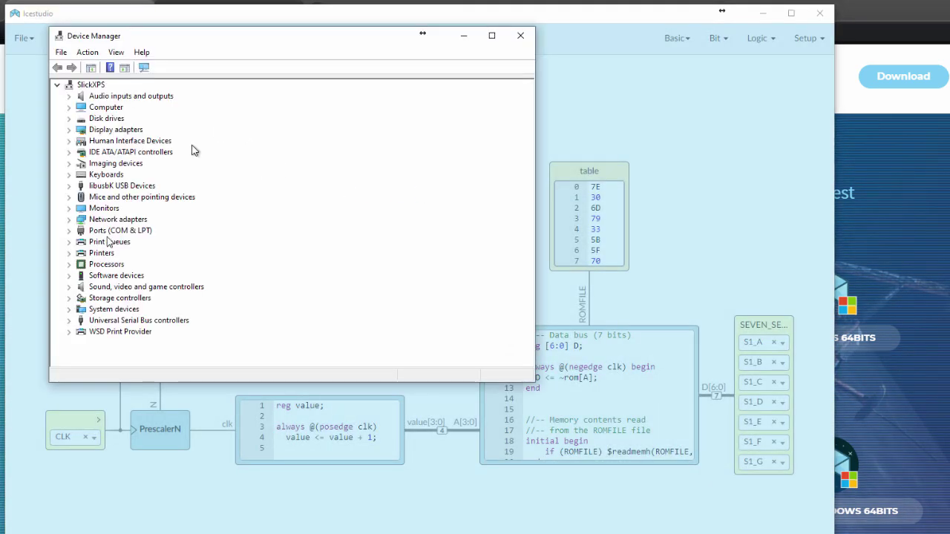
Uninstall the Dual RS232-HS (Interface 0) device under libusbK USB Devices.
click(88, 189)
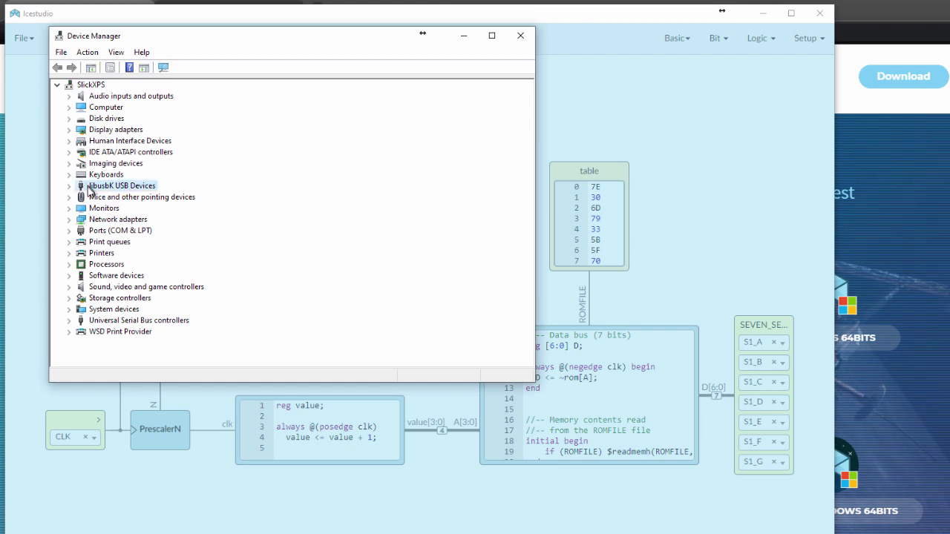
click(69, 186)
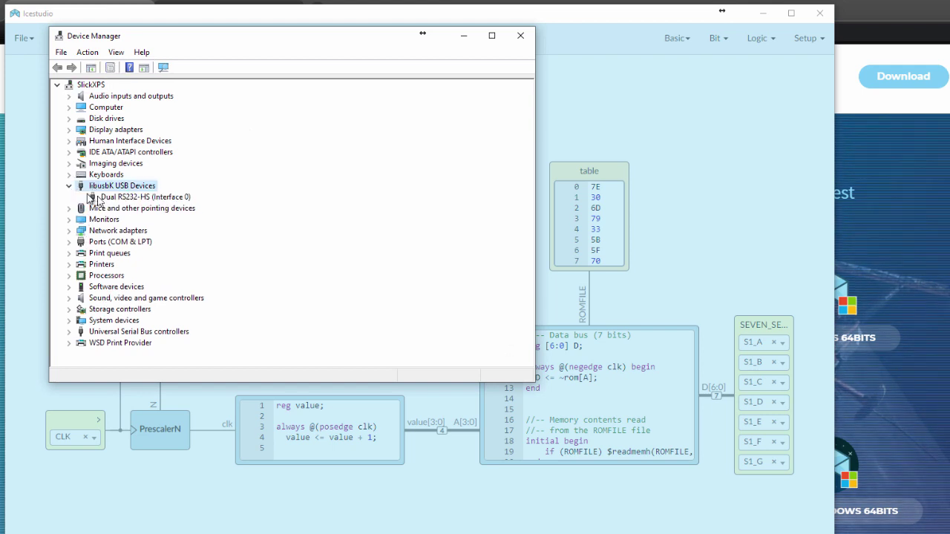
click(115, 197)
right_click(116, 199)
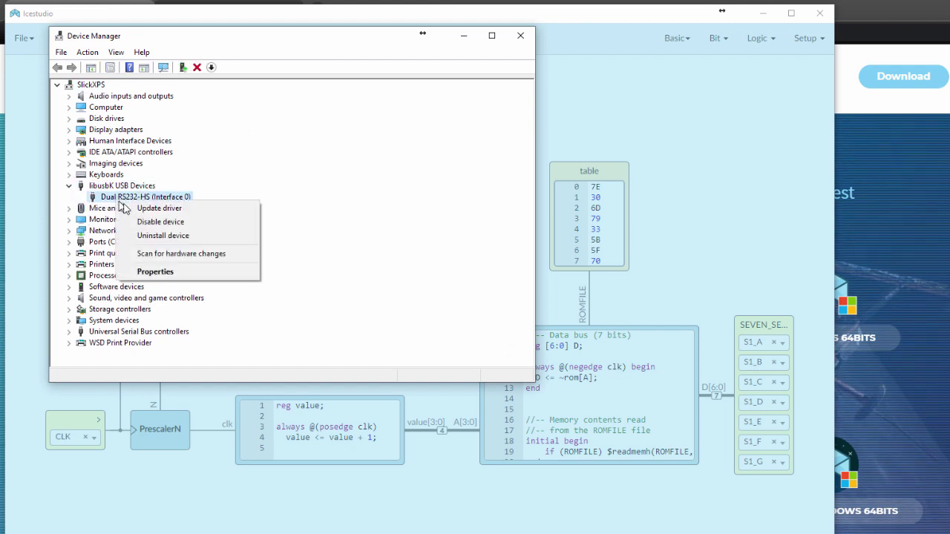
click(145, 236)
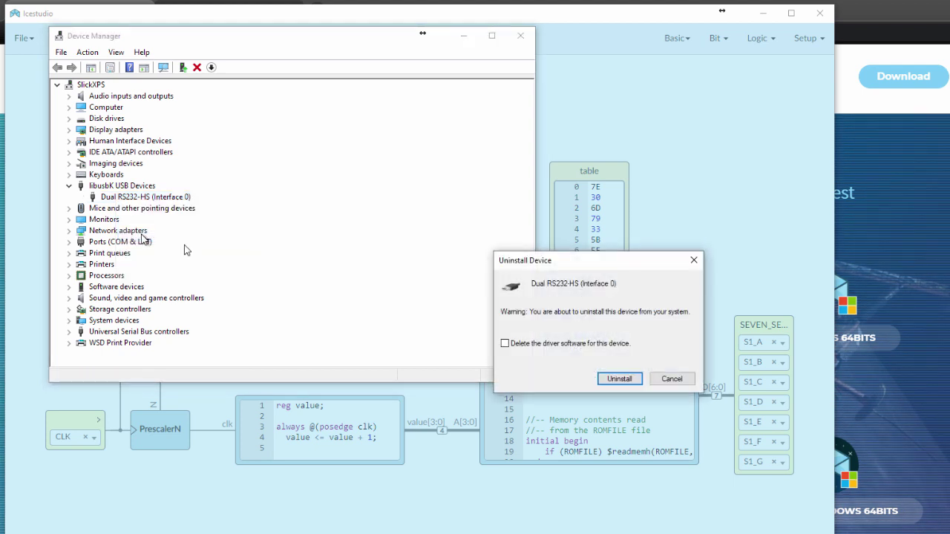
click(616, 379)
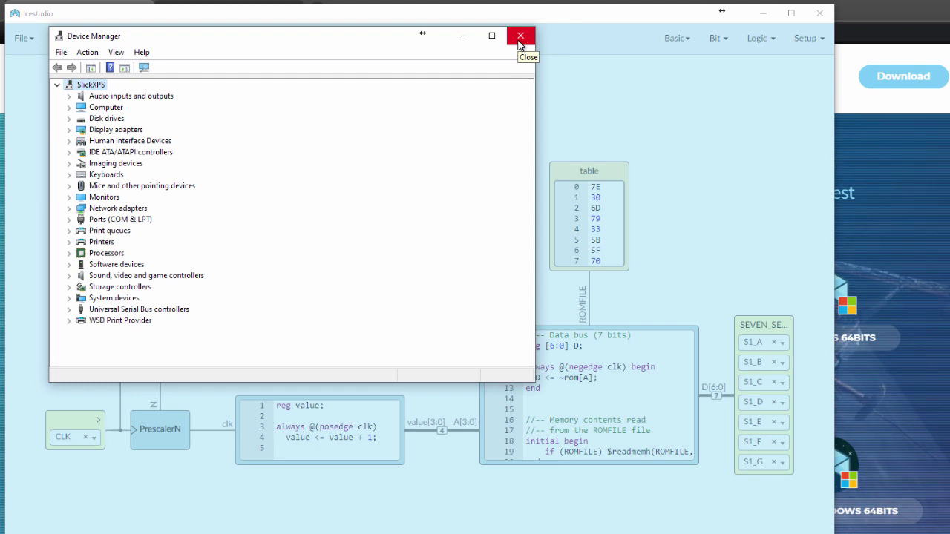
Confirm the board now appears as USB Serial Port (COM4), then close Device Manager.
click(70, 220)
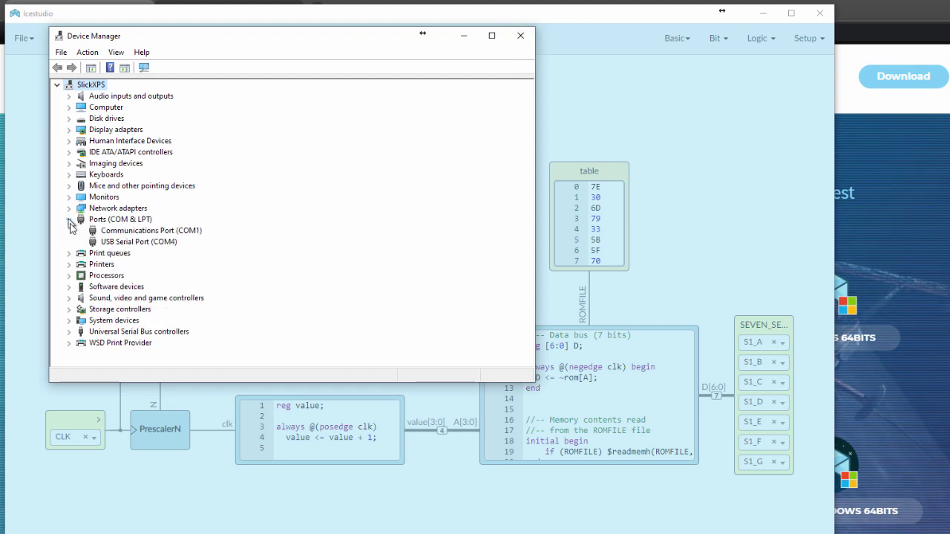
click(98, 242)
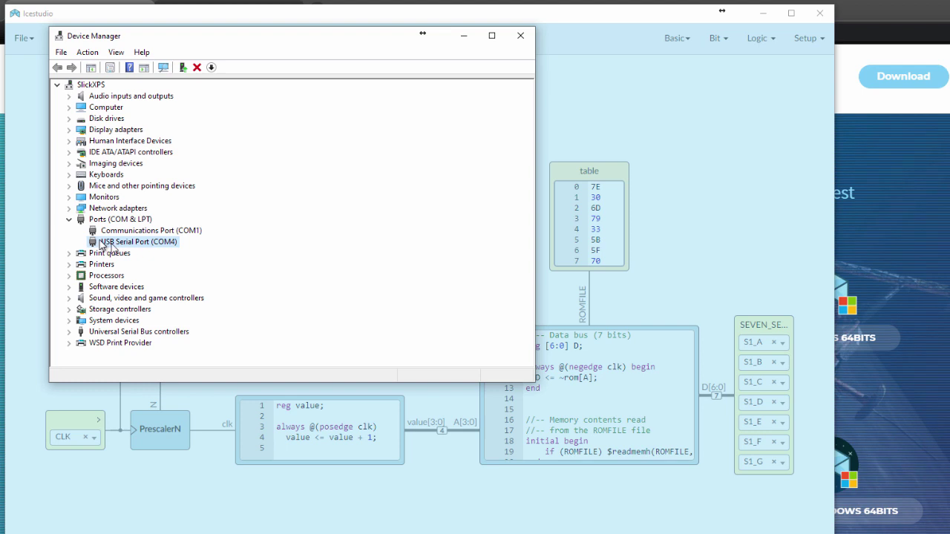
click(520, 37)
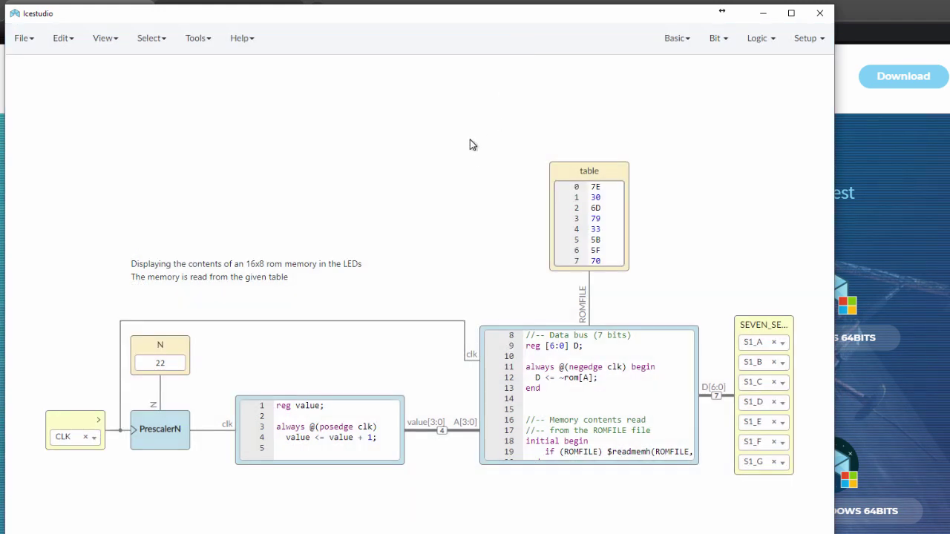